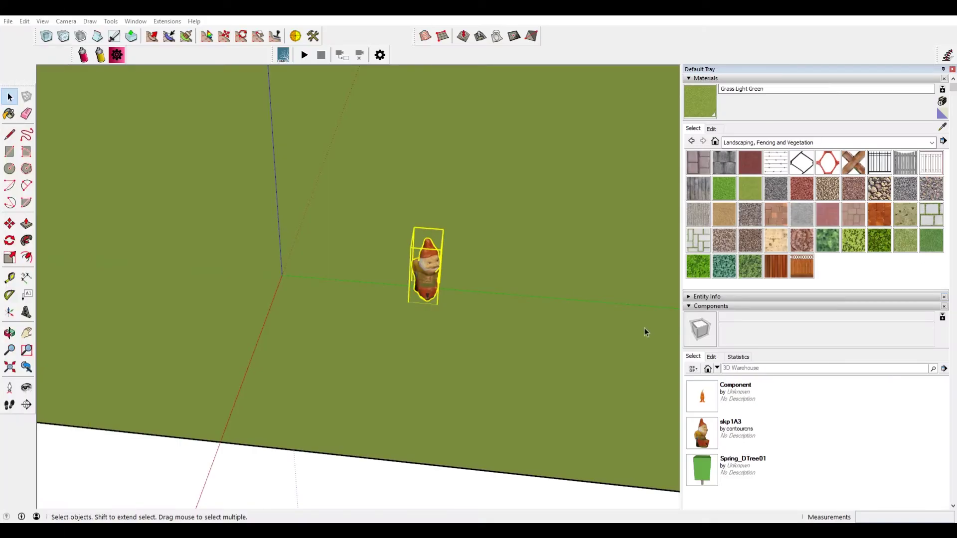
Step: Examine the garden gnome and the grass plane from several angles and distances, leaving nothing selected
{"action": "middle_click_drag", "start_coordinate": [274, 231], "coordinate": [303, 139]}
{"action": "scroll", "coordinate": [305, 157], "scroll_direction": "down", "scroll_amount": 5}
{"action": "scroll", "coordinate": [132, 147], "scroll_direction": "down", "scroll_amount": 2}
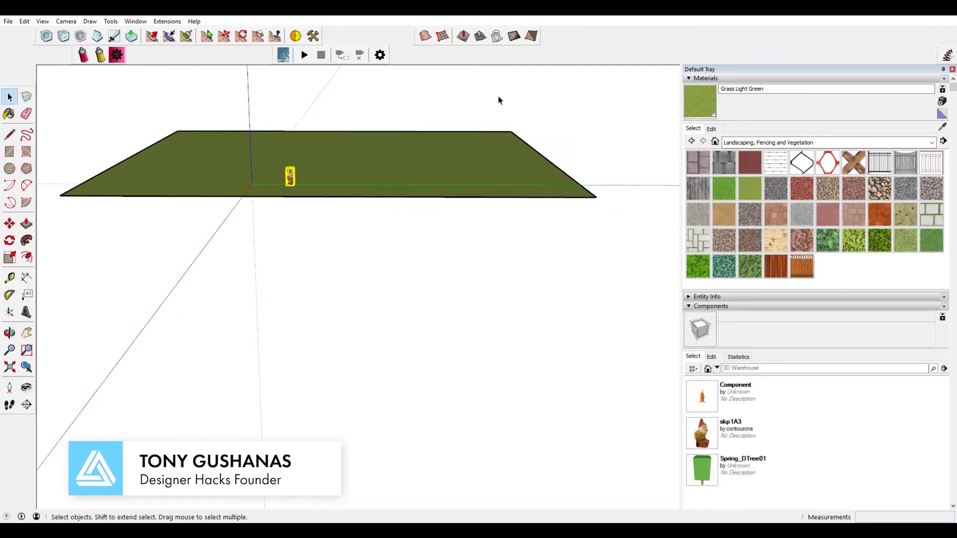
{"action": "scroll", "coordinate": [176, 150], "scroll_direction": "up", "scroll_amount": 5}
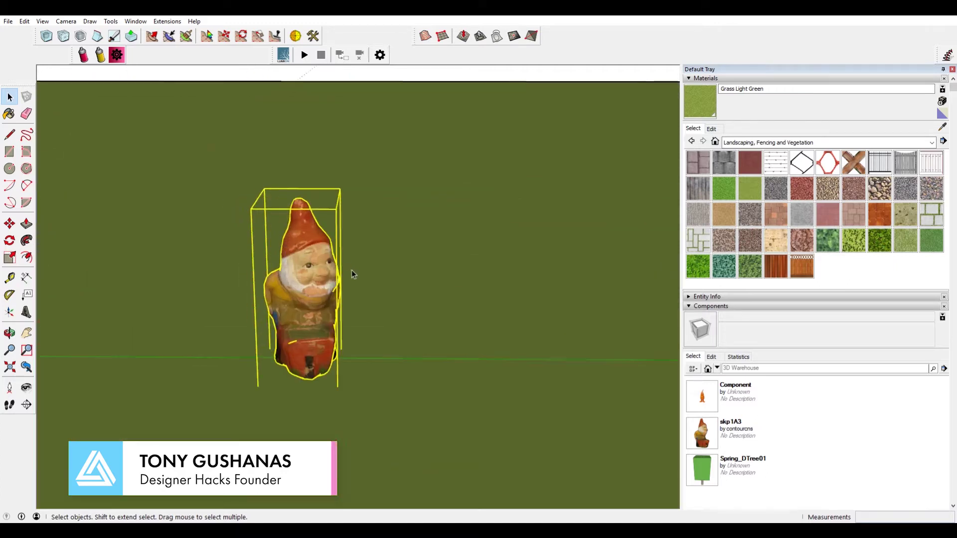
{"action": "middle_click_drag", "start_coordinate": [351, 274], "coordinate": [418, 258]}
{"action": "scroll", "coordinate": [286, 340], "scroll_direction": "up", "scroll_amount": 3}
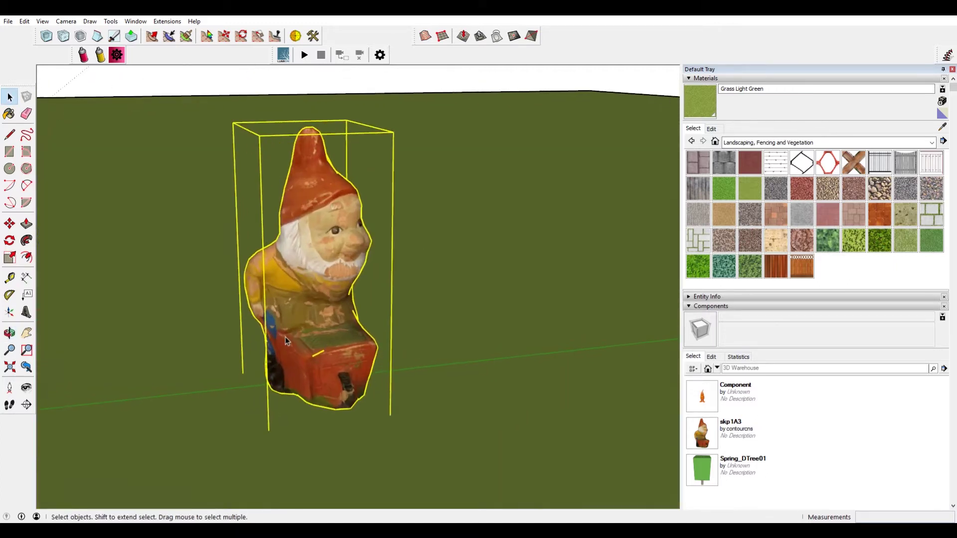
{"action": "middle_click_drag", "start_coordinate": [286, 340], "coordinate": [347, 364]}
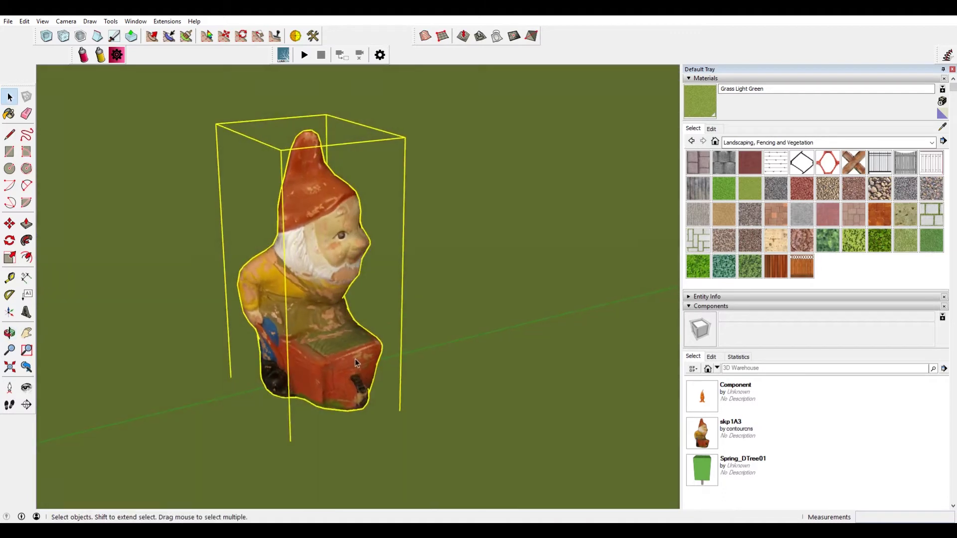
{"action": "middle_click_drag", "start_coordinate": [375, 316], "coordinate": [331, 278]}
{"action": "scroll", "coordinate": [397, 267], "scroll_direction": "down", "scroll_amount": 3}
{"action": "scroll", "coordinate": [392, 277], "scroll_direction": "down", "scroll_amount": 1}
{"action": "middle_click_drag", "start_coordinate": [483, 278], "coordinate": [423, 218]}
{"action": "scroll", "coordinate": [384, 280], "scroll_direction": "down", "scroll_amount": 4}
{"action": "scroll", "coordinate": [384, 280], "scroll_direction": "up", "scroll_amount": 4}
{"action": "left_click", "coordinate": [458, 130]}
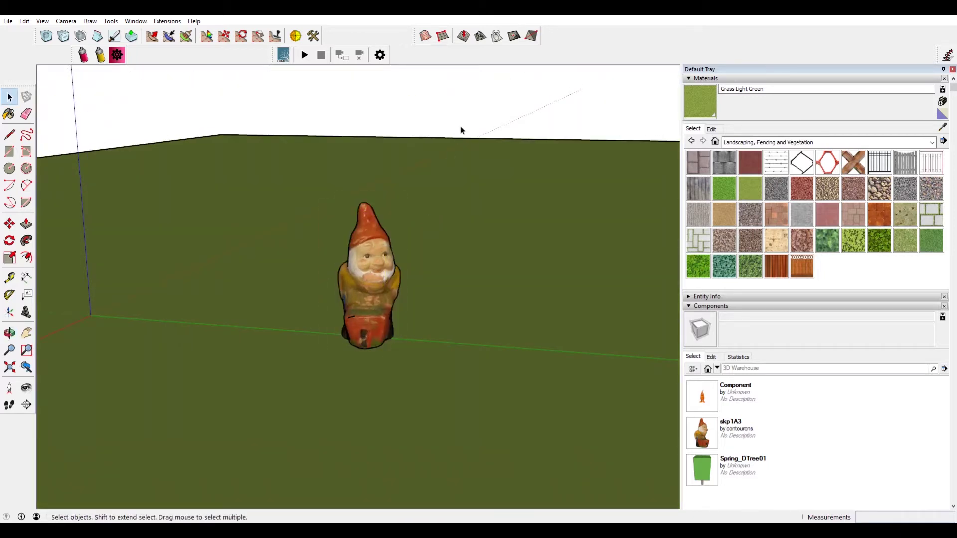
Step: Start LiveSync from the model, switch to Lumion and frame the synced gnome on its green ground
{"action": "scroll", "coordinate": [394, 107], "scroll_direction": "down", "scroll_amount": 3}
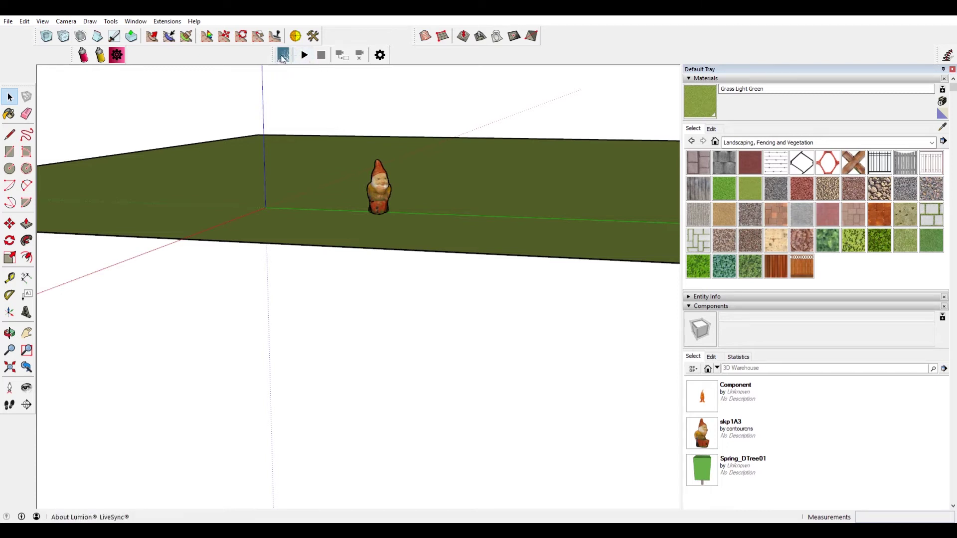
{"action": "left_click", "coordinate": [303, 55]}
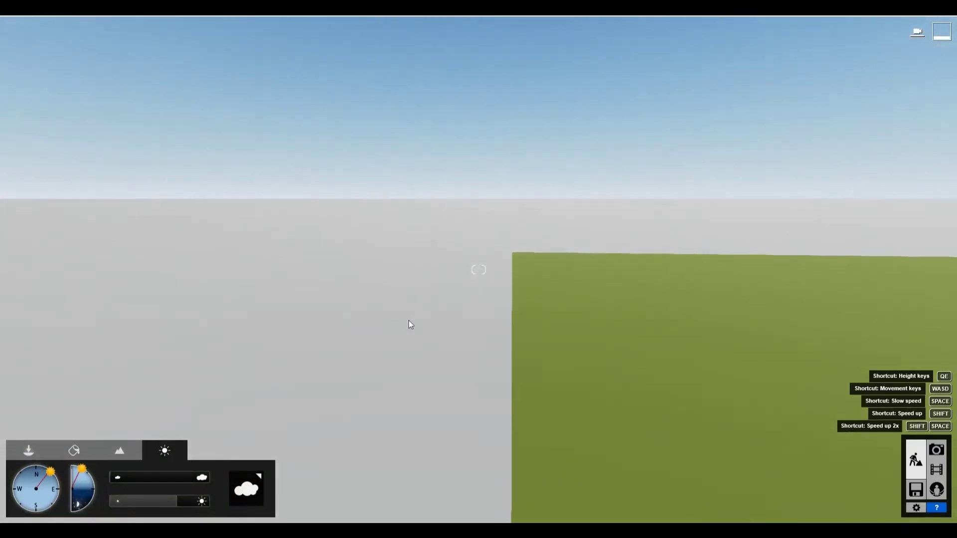
{"action": "right_click_drag", "start_coordinate": [398, 269], "coordinate": [520, 284]}
{"action": "key", "text": "s"}
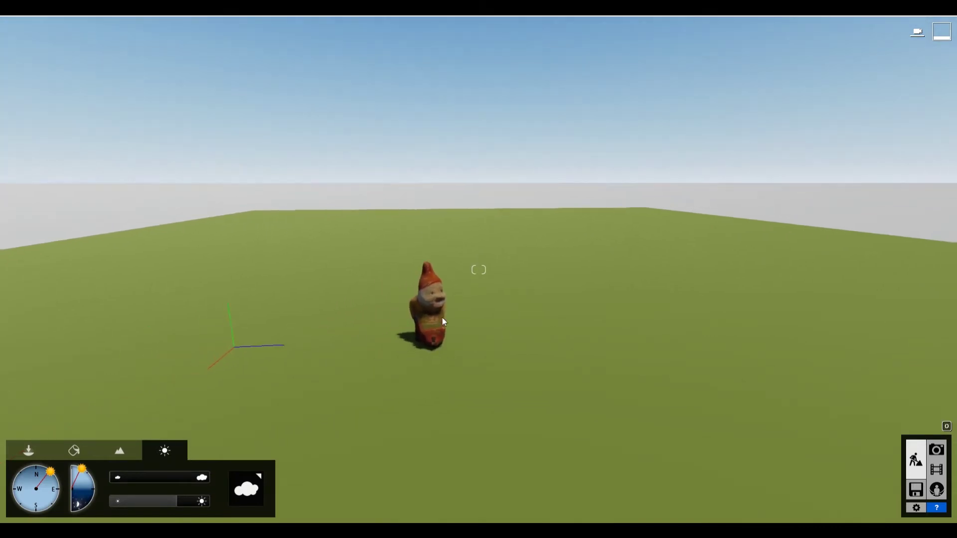
{"action": "right_click_drag", "start_coordinate": [443, 322], "coordinate": [349, 368]}
{"action": "key", "text": "d"}
{"action": "right_click_drag", "start_coordinate": [359, 152], "coordinate": [316, 198]}
{"action": "key", "text": "a"}
{"action": "key", "text": "s"}
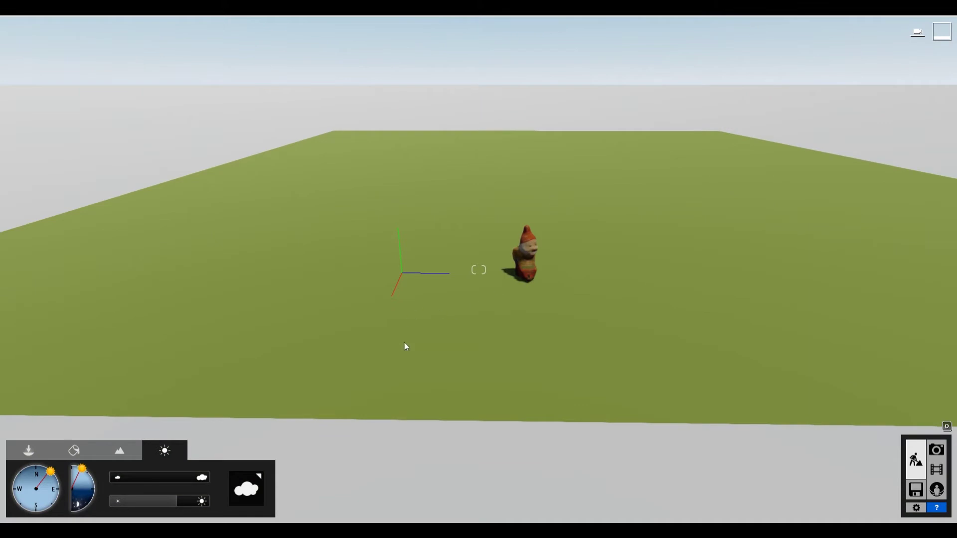
Step: Switch to the material editor and check the custom material types available for the Grass Light Green ground
{"action": "left_click", "coordinate": [112, 451]}
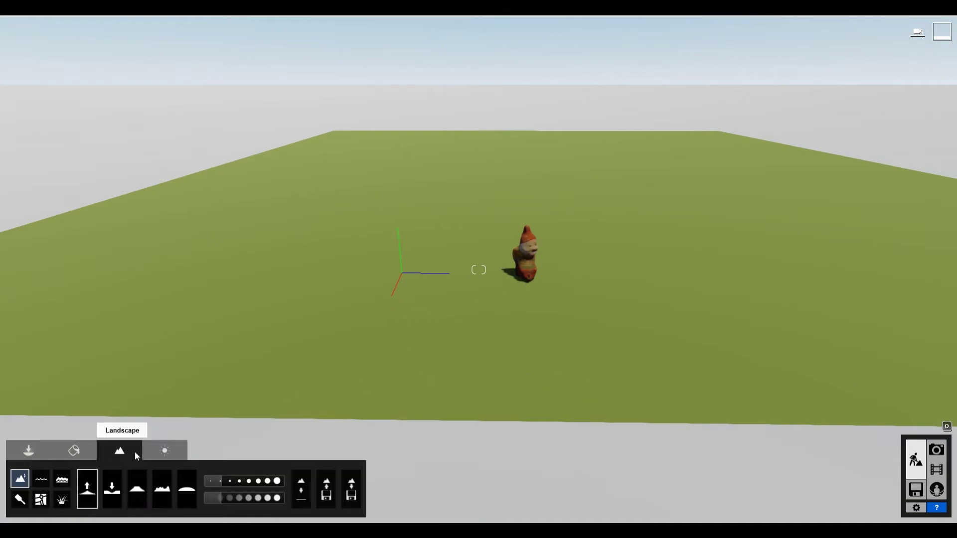
{"action": "left_click", "coordinate": [63, 501]}
{"action": "left_click", "coordinate": [74, 451]}
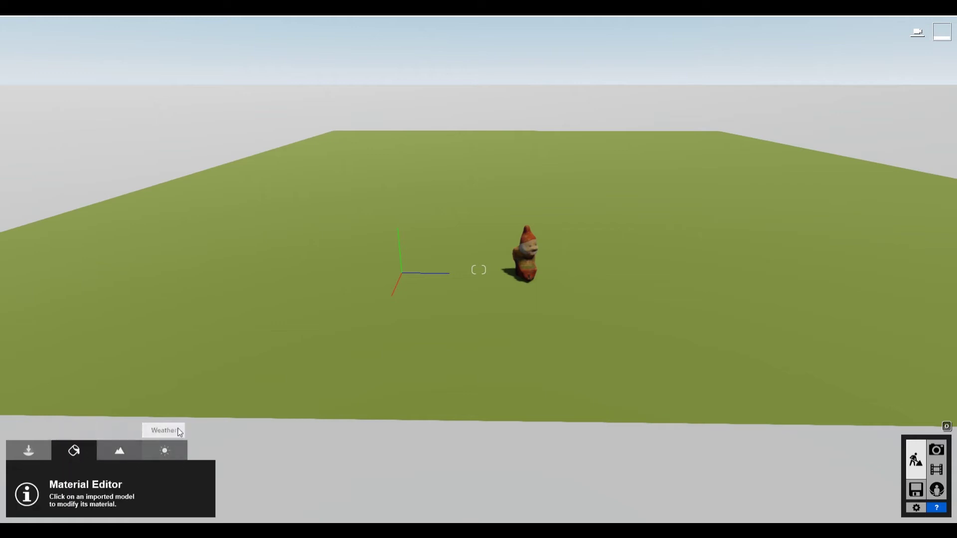
{"action": "right_click_drag", "start_coordinate": [232, 351], "coordinate": [234, 361]}
{"action": "key", "text": "w"}
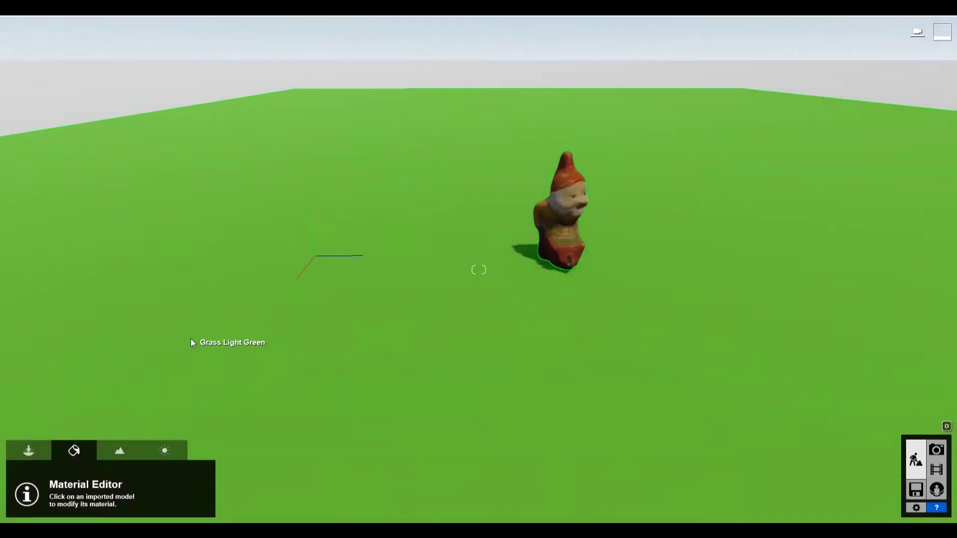
{"action": "left_click", "coordinate": [268, 305]}
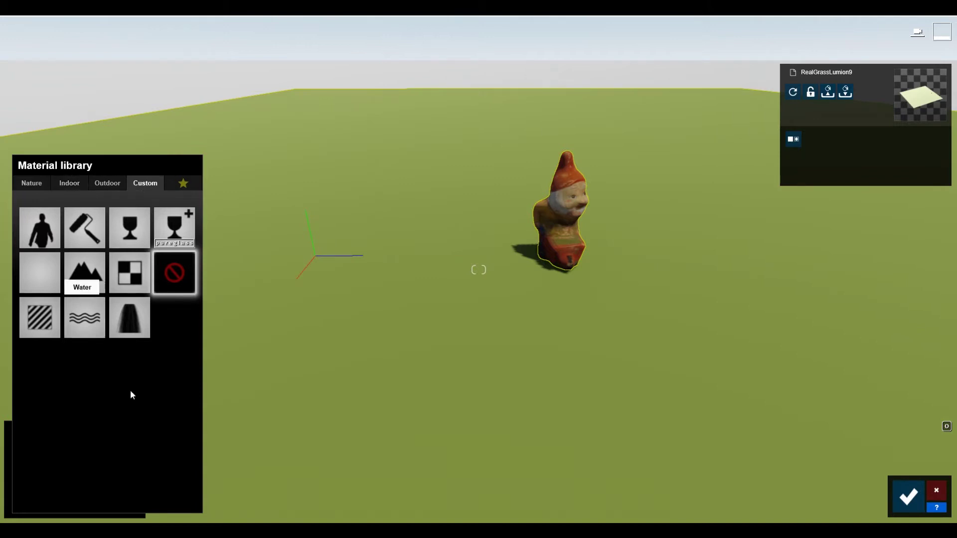
{"action": "key", "text": "Escape"}
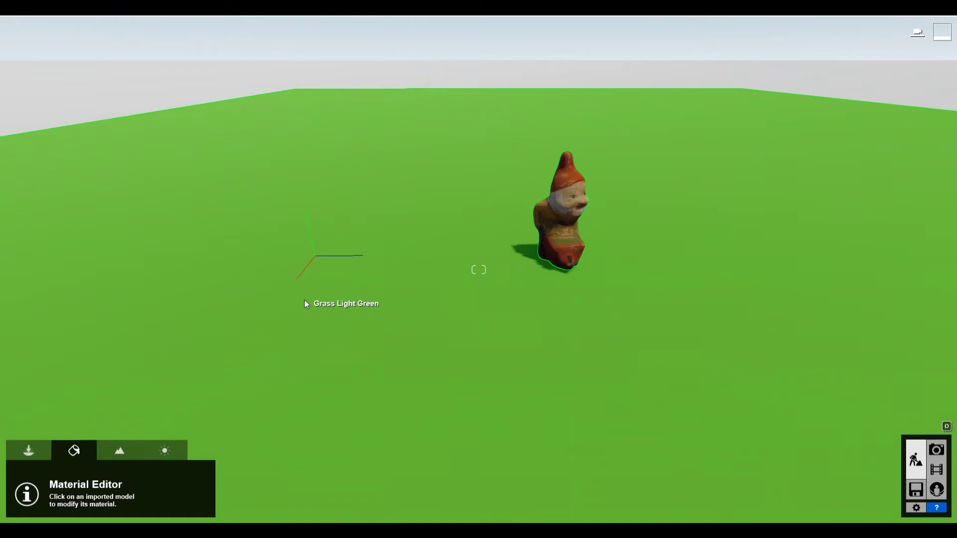
Step: Try a tall 3D grass from the nature materials on the Grass Light Green ground around the gnome
{"action": "left_click", "coordinate": [369, 187]}
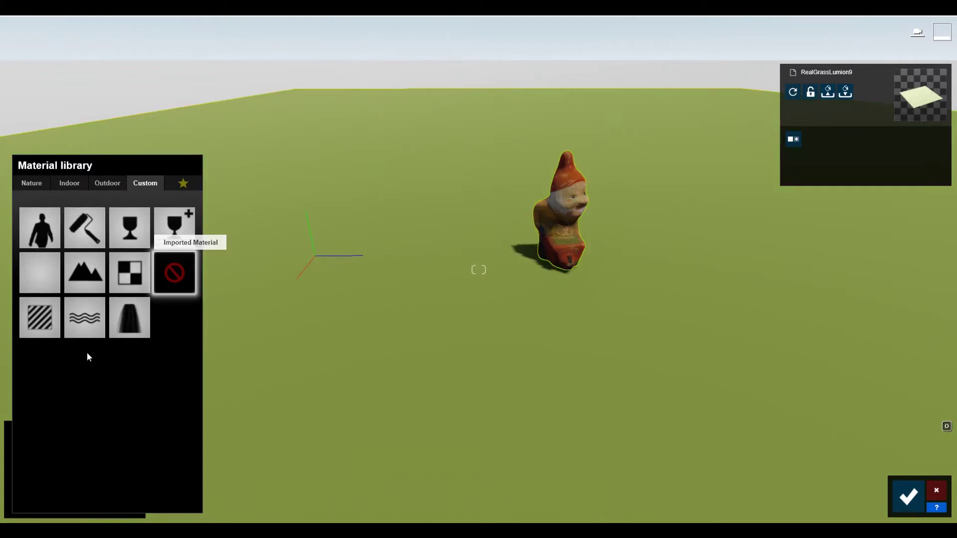
{"action": "left_click", "coordinate": [32, 185]}
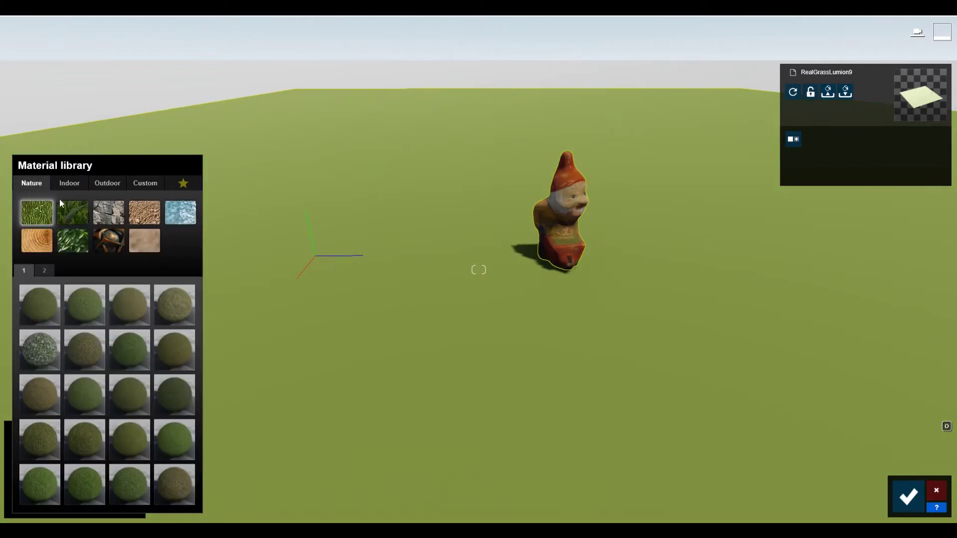
{"action": "left_click", "coordinate": [74, 214]}
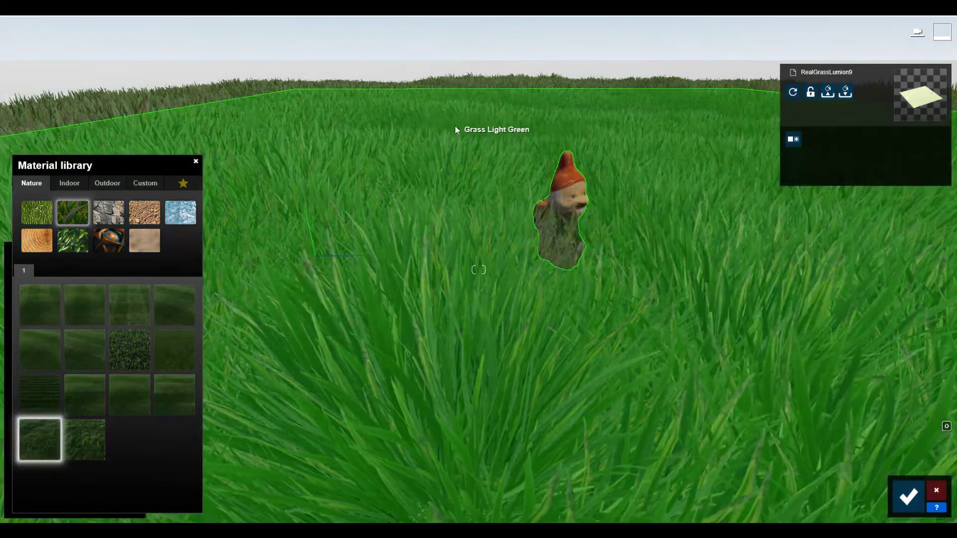
{"action": "key", "text": "s"}
{"action": "right_click_drag", "start_coordinate": [454, 124], "coordinate": [474, 97]}
{"action": "key", "text": "w"}
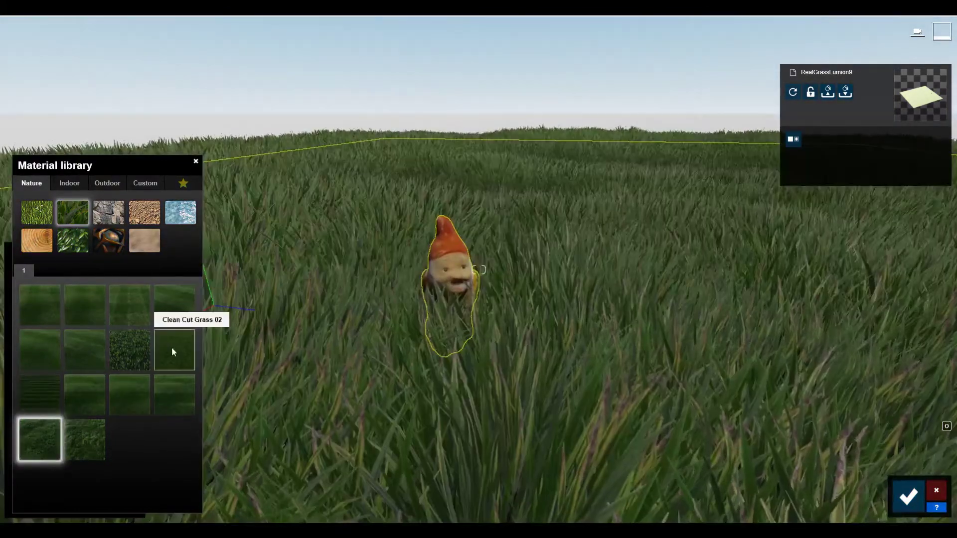
Step: Change the ground's material to Clean Cut Grass 02 and check how the gnome sits in it
{"action": "left_click", "coordinate": [172, 349]}
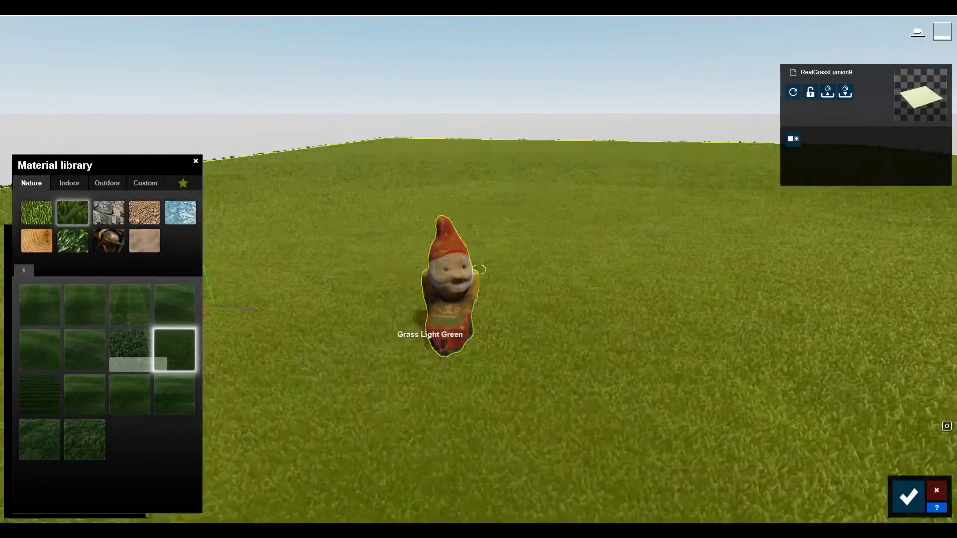
{"action": "key", "text": "w"}
{"action": "key", "text": "a"}
{"action": "right_click_drag", "start_coordinate": [385, 329], "coordinate": [406, 363]}
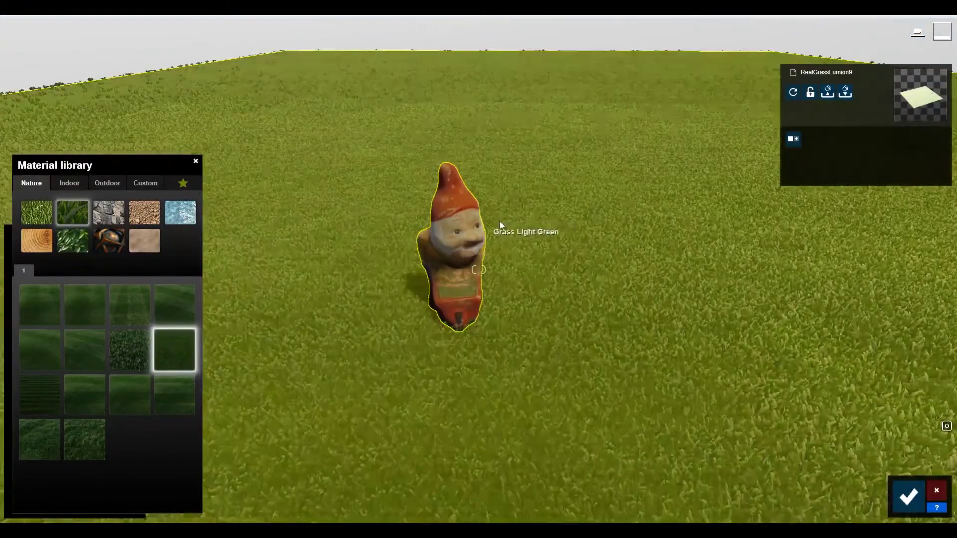
{"action": "mouse_move", "coordinate": [440, 264]}
{"action": "right_mouse_down"}
{"action": "mouse_move", "coordinate": [435, 242]}
{"action": "mouse_move", "coordinate": [428, 263]}
{"action": "right_mouse_up"}
{"action": "key", "text": "s"}
{"action": "key", "text": "w"}
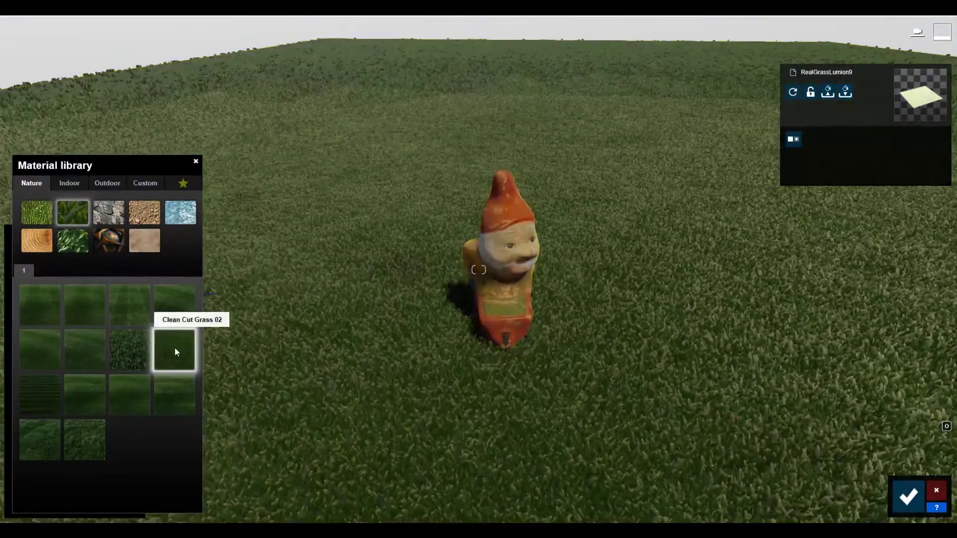
Step: Raise the gravity force and bending force of Clean Cut Grass 02 moderately, keeping the grass length short
{"action": "left_click", "coordinate": [175, 347]}
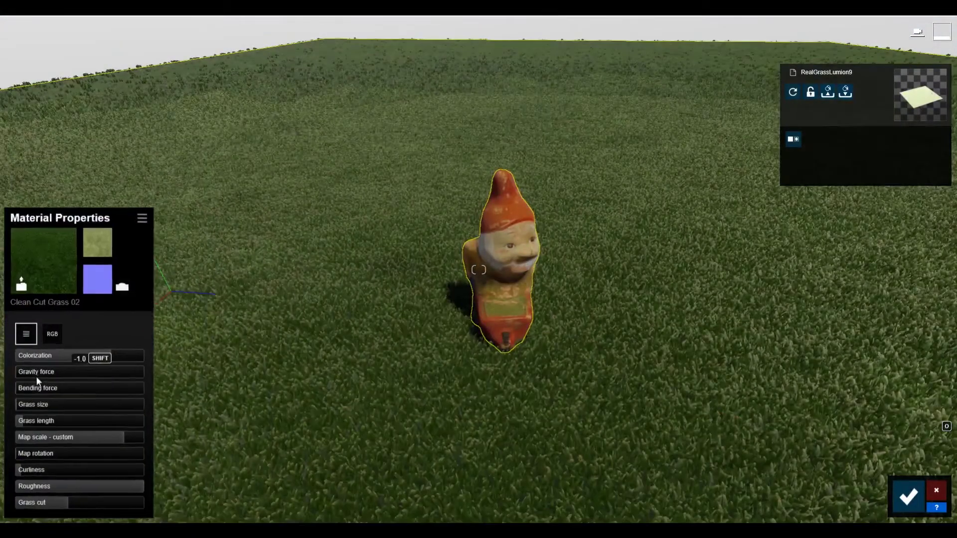
{"action": "left_click_drag", "start_coordinate": [37, 404], "coordinate": [64, 396]}
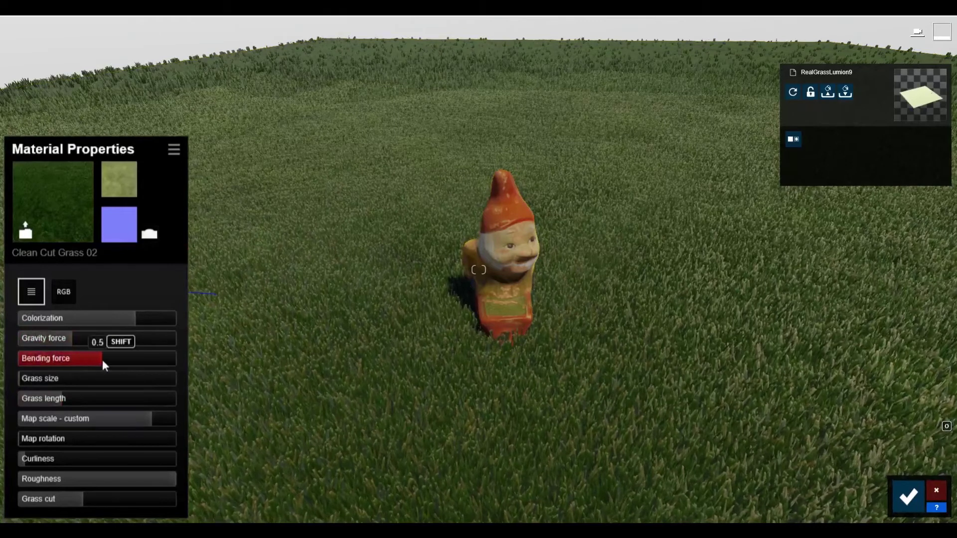
{"action": "left_click_drag", "start_coordinate": [105, 365], "coordinate": [75, 367]}
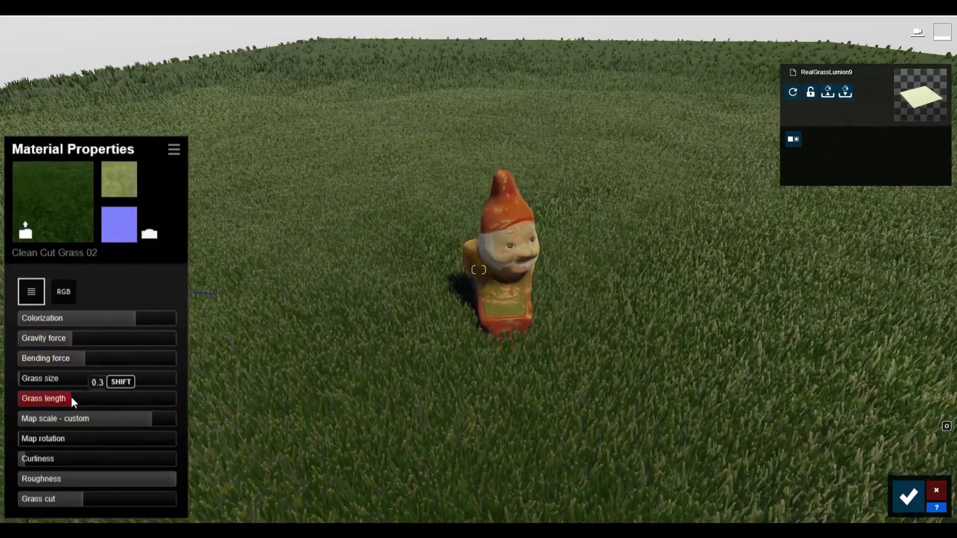
{"action": "left_click_drag", "start_coordinate": [72, 402], "coordinate": [40, 398]}
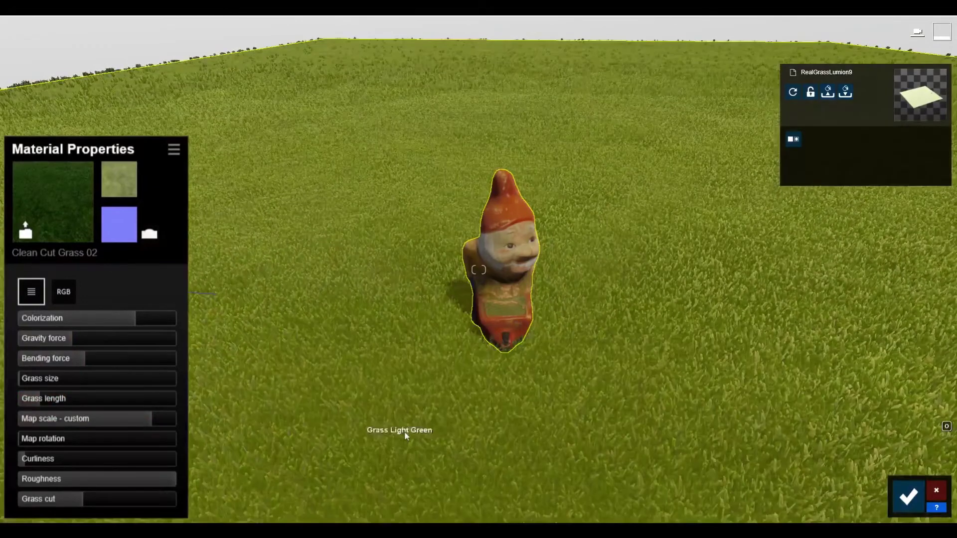
Step: Set the grass curliness to 0.0, inspect the lawn around the gnome and save the material changes
{"action": "key", "text": "a"}
{"action": "mouse_move", "coordinate": [458, 309]}
{"action": "right_mouse_down"}
{"action": "mouse_move", "coordinate": [439, 301]}
{"action": "mouse_move", "coordinate": [538, 279]}
{"action": "mouse_move", "coordinate": [468, 301]}
{"action": "right_mouse_up"}
{"action": "key", "text": "w"}
{"action": "key", "text": "d"}
{"action": "left_click_drag", "start_coordinate": [22, 459], "coordinate": [2, 467]}
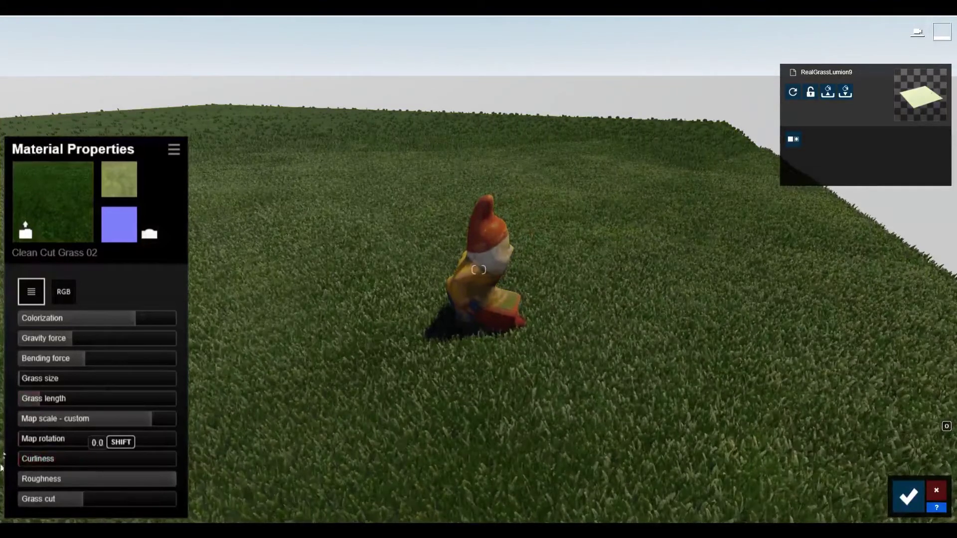
{"action": "key", "text": "d"}
{"action": "right_click_drag", "start_coordinate": [319, 329], "coordinate": [265, 315]}
{"action": "key", "text": "s"}
{"action": "key", "text": "w"}
{"action": "key", "text": "a"}
{"action": "key", "text": "w"}
{"action": "key", "text": "s"}
{"action": "mouse_move", "coordinate": [500, 386]}
{"action": "right_mouse_down"}
{"action": "mouse_move", "coordinate": [510, 355]}
{"action": "mouse_move", "coordinate": [503, 381]}
{"action": "right_mouse_up"}
{"action": "key", "text": "w"}
{"action": "left_click", "coordinate": [906, 495]}
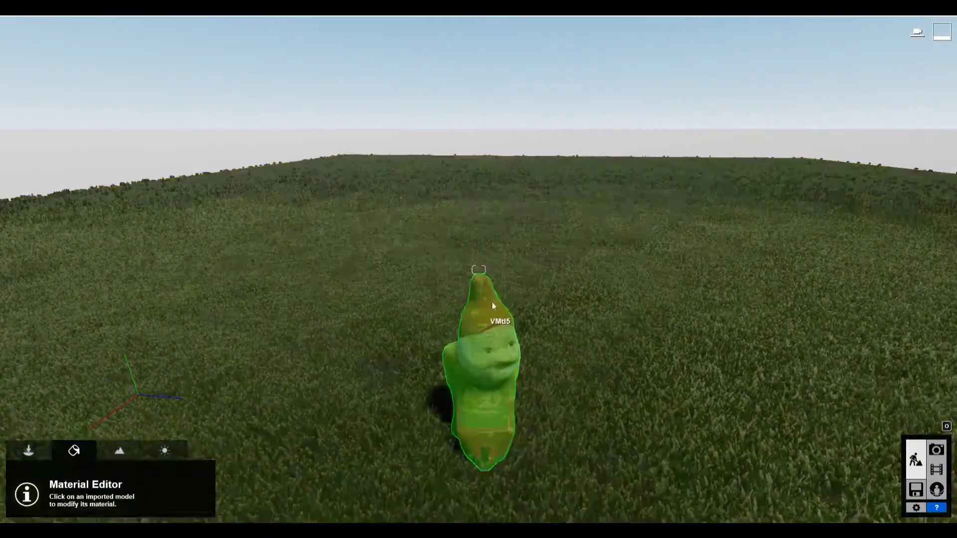
{"action": "key", "text": "s"}
{"action": "key", "text": "w"}
{"action": "right_click_drag", "start_coordinate": [378, 378], "coordinate": [377, 397]}
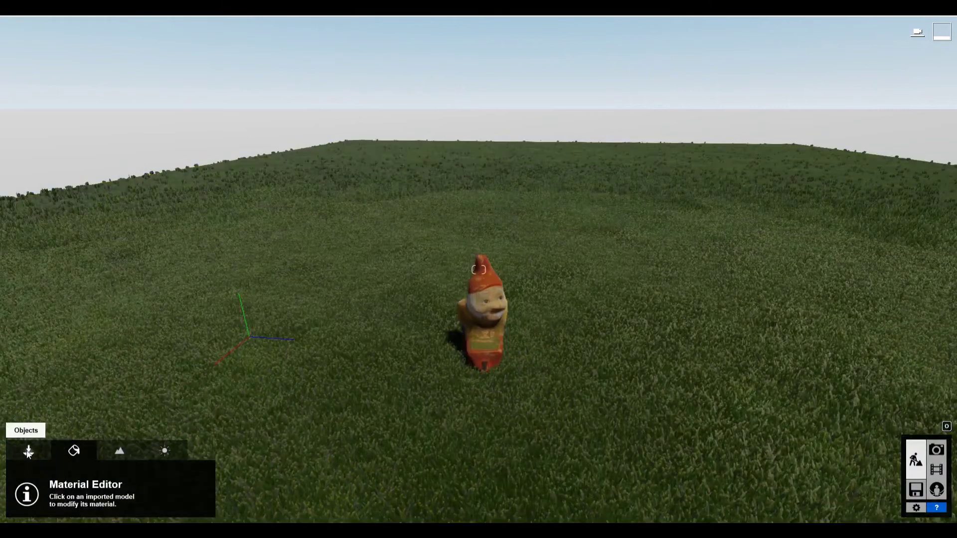
Step: Search the nature objects for "white" in placement mode and choose a clustered white-flowering plant from the second page of results
{"action": "left_click", "coordinate": [28, 451]}
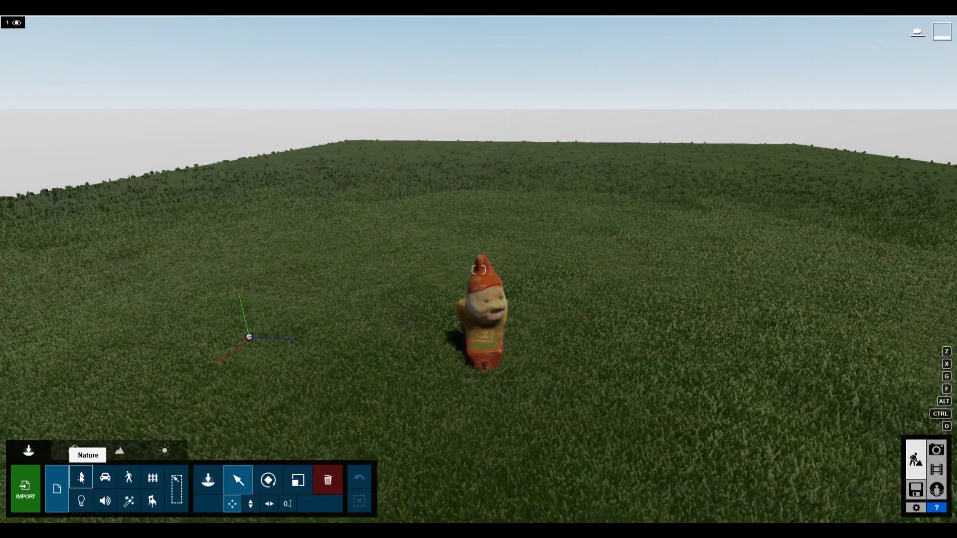
{"action": "left_click", "coordinate": [83, 478]}
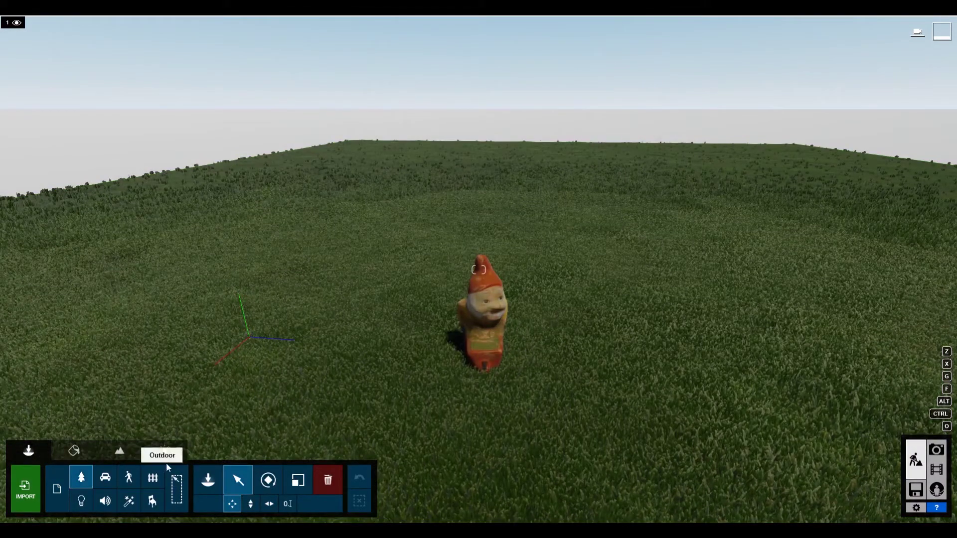
{"action": "left_click", "coordinate": [211, 482]}
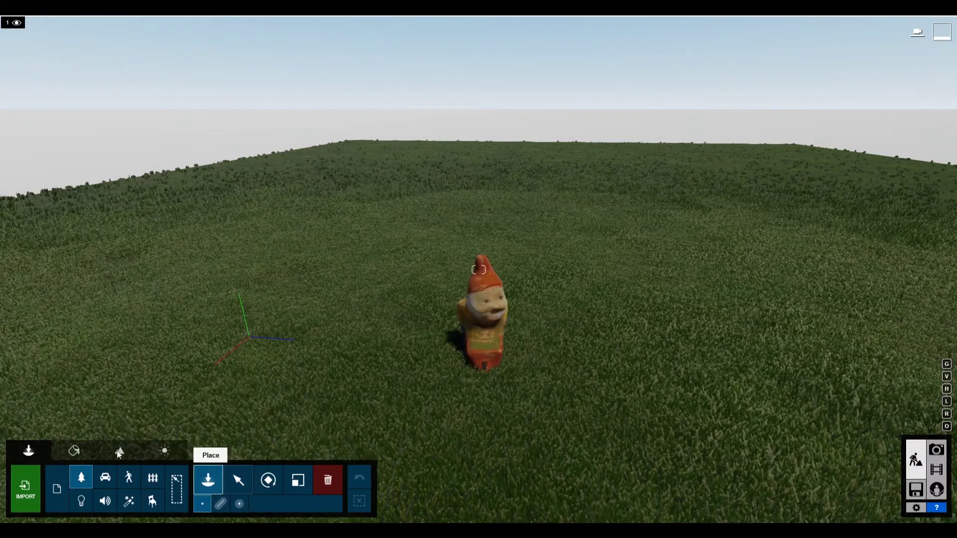
{"action": "left_click", "coordinate": [82, 479]}
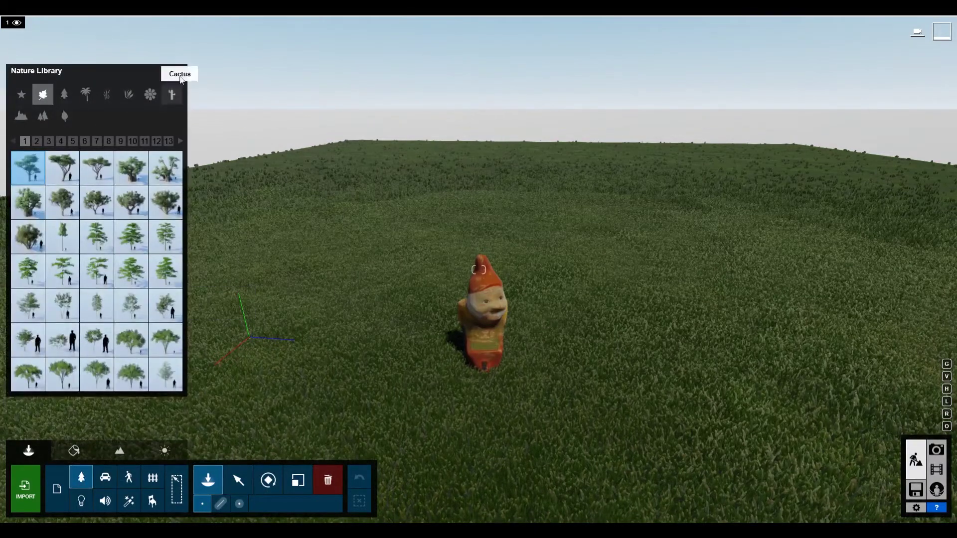
{"action": "left_click", "coordinate": [178, 72]}
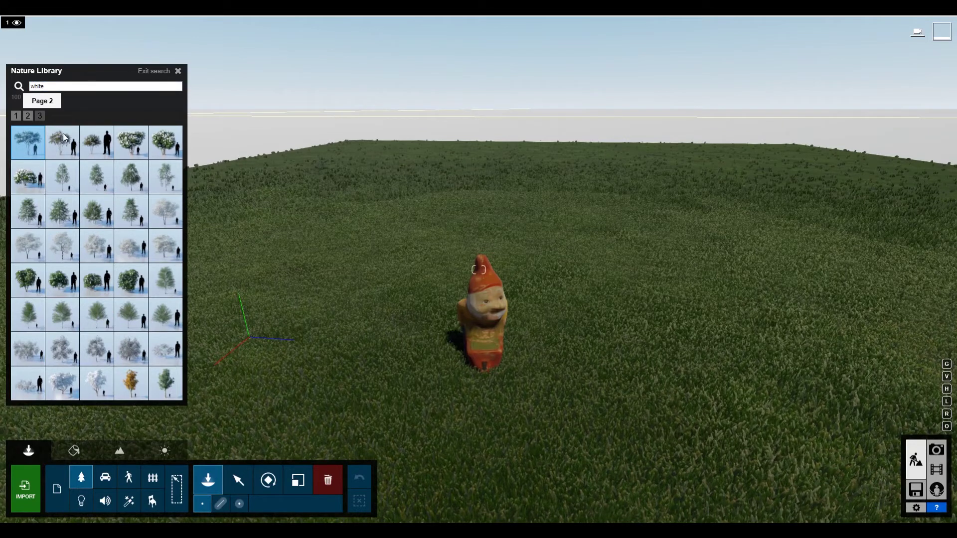
{"action": "left_click", "coordinate": [28, 116]}
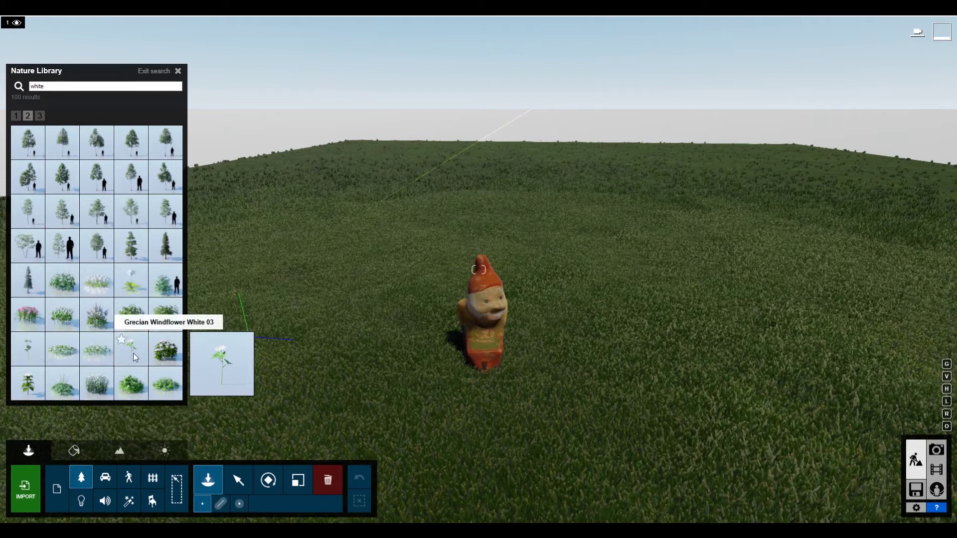
{"action": "left_click", "coordinate": [106, 281]}
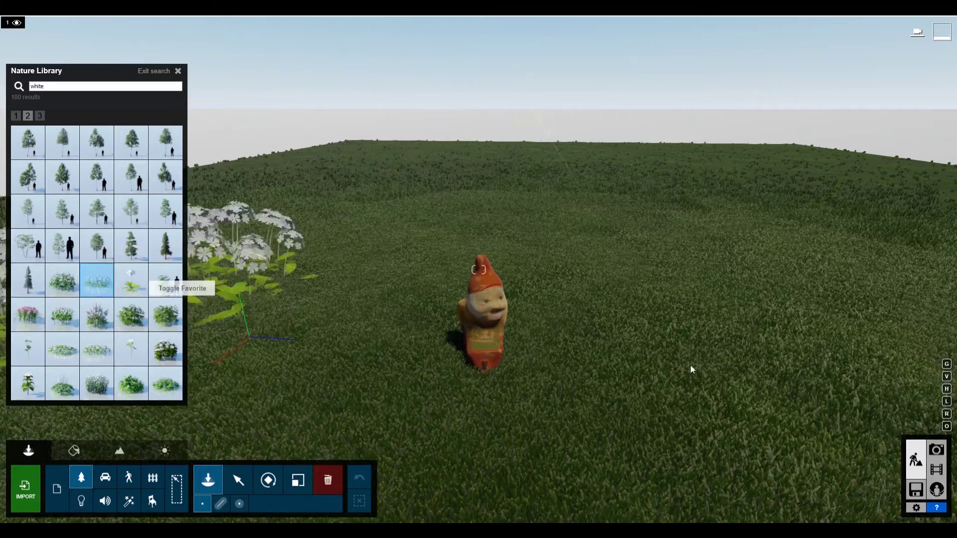
Step: Place a Birds Eye Primrose White group on the lawn beside the gnome and scale it down to well under half its size
{"action": "left_click", "coordinate": [740, 349]}
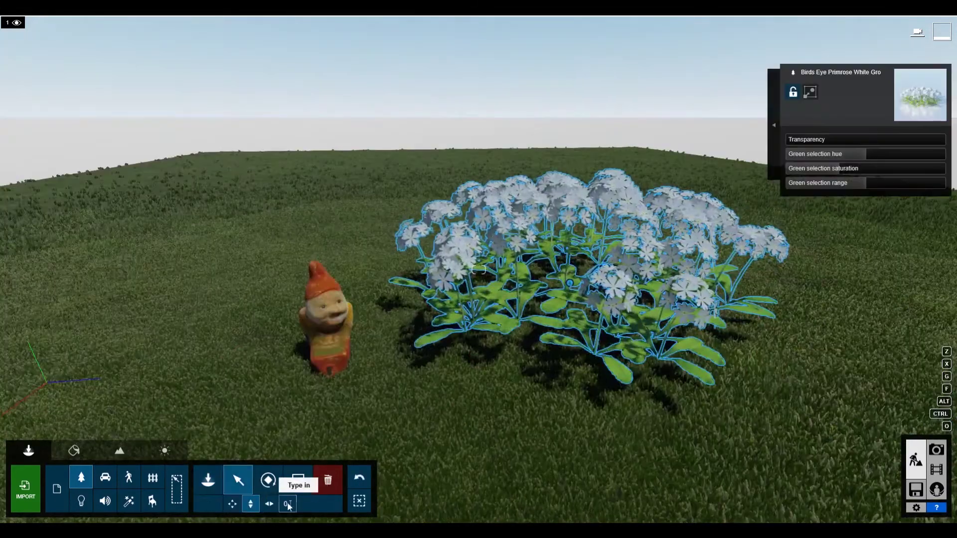
{"action": "left_click", "coordinate": [297, 480]}
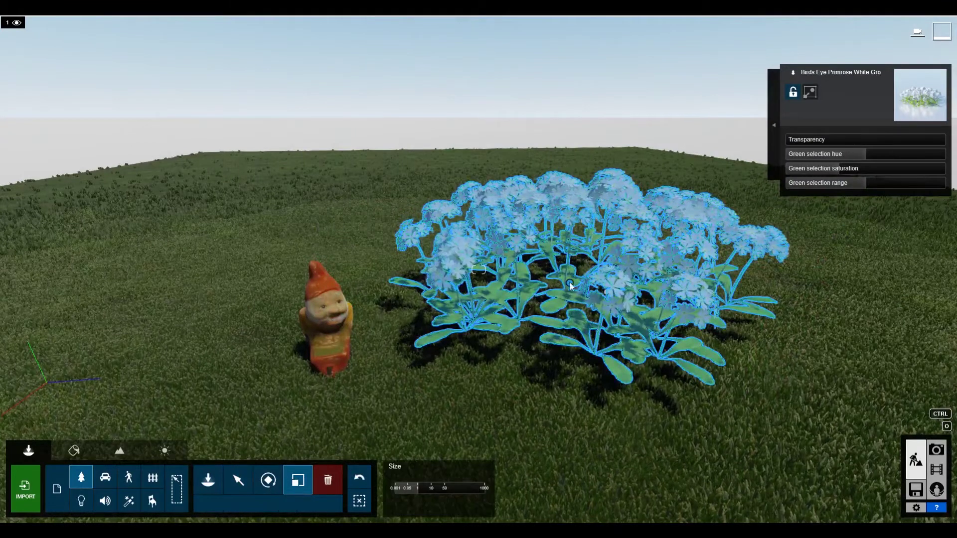
{"action": "left_click_drag", "start_coordinate": [573, 292], "coordinate": [562, 314]}
Step: Lower the primrose group vertically so its leaves sink into the grass and only the white blossoms stand out
{"action": "left_click", "coordinate": [238, 480]}
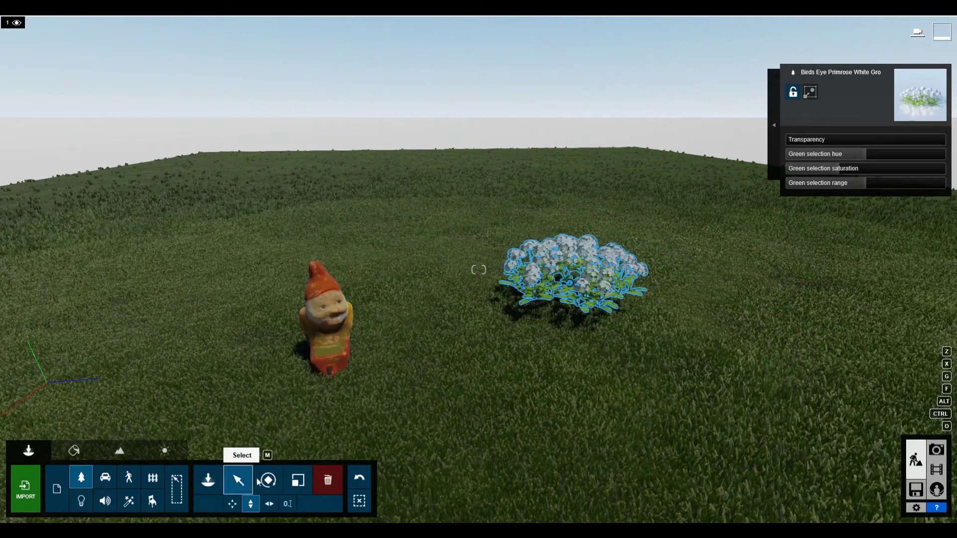
{"action": "mouse_move", "coordinate": [571, 288]}
{"action": "left_mouse_down"}
{"action": "mouse_move", "coordinate": [566, 298]}
{"action": "mouse_move", "coordinate": [585, 296]}
{"action": "left_mouse_up"}
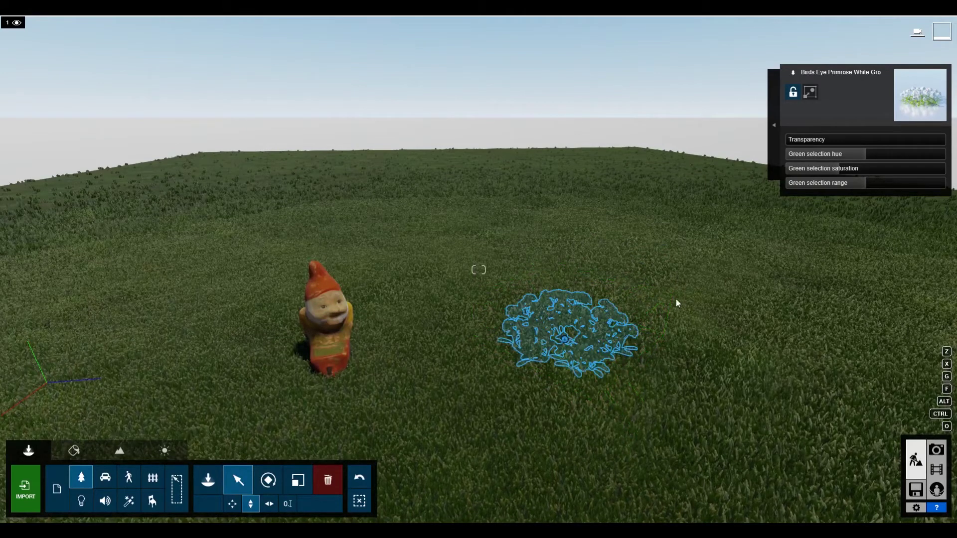
{"action": "left_click_drag", "start_coordinate": [569, 334], "coordinate": [572, 334]}
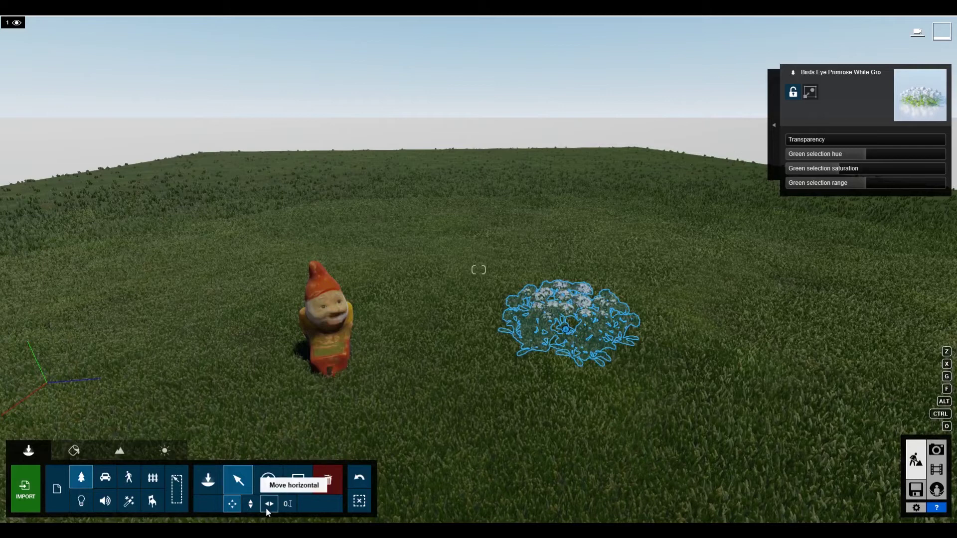
Step: Copy the primrose group horizontally to build a patch of four overlapping groups beside the gnome
{"action": "left_click", "coordinate": [268, 504]}
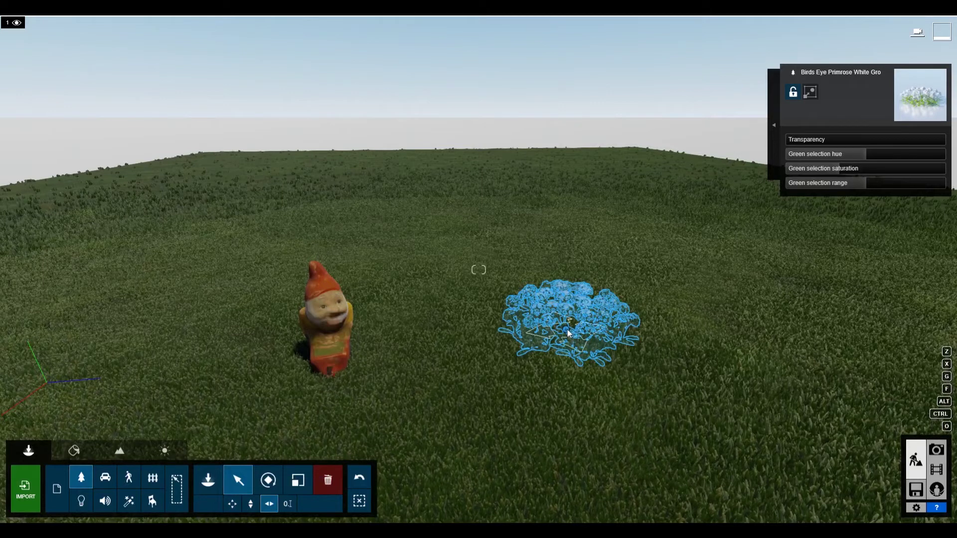
{"action": "key", "text": "alt"}
{"action": "left_click_drag", "start_coordinate": [566, 330], "coordinate": [539, 362]}
{"action": "left_click", "coordinate": [565, 329]}
{"action": "left_click", "coordinate": [624, 327]}
Step: Select the four primrose groups together and copy the patch to two spots farther back on the lawn
{"action": "left_click", "coordinate": [623, 369], "text": "ctrl"}
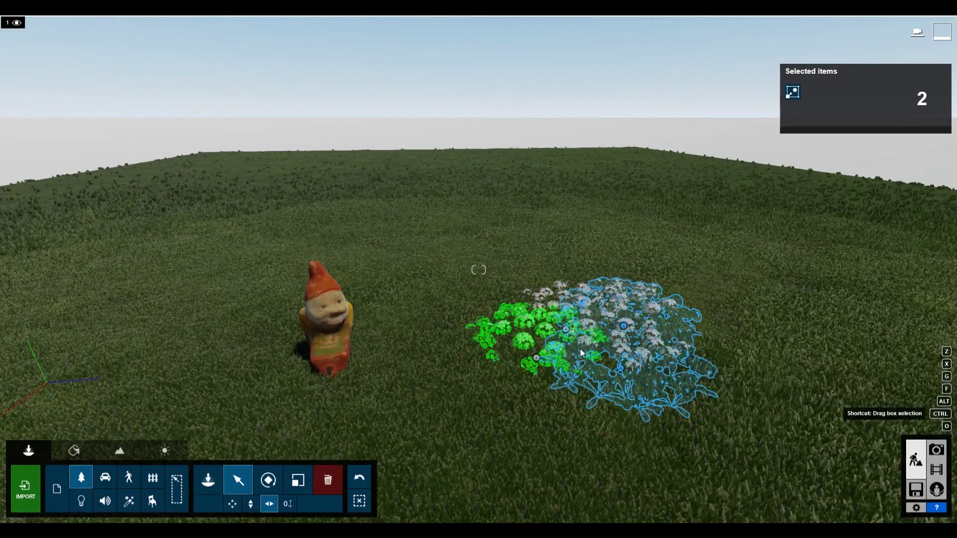
{"action": "left_click", "coordinate": [557, 343], "text": "ctrl"}
{"action": "left_click", "coordinate": [536, 358], "text": "ctrl"}
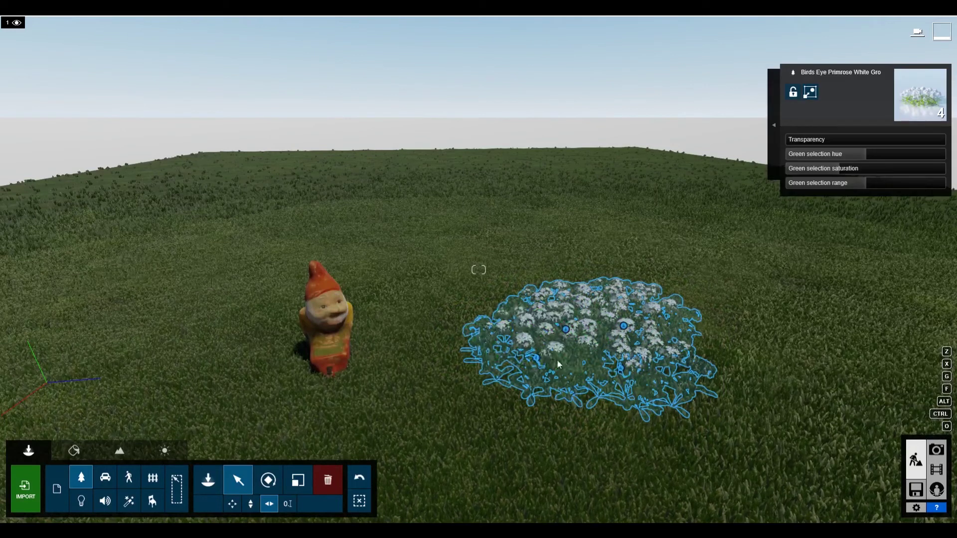
{"action": "left_click_drag", "start_coordinate": [569, 334], "coordinate": [544, 169], "text": "alt"}
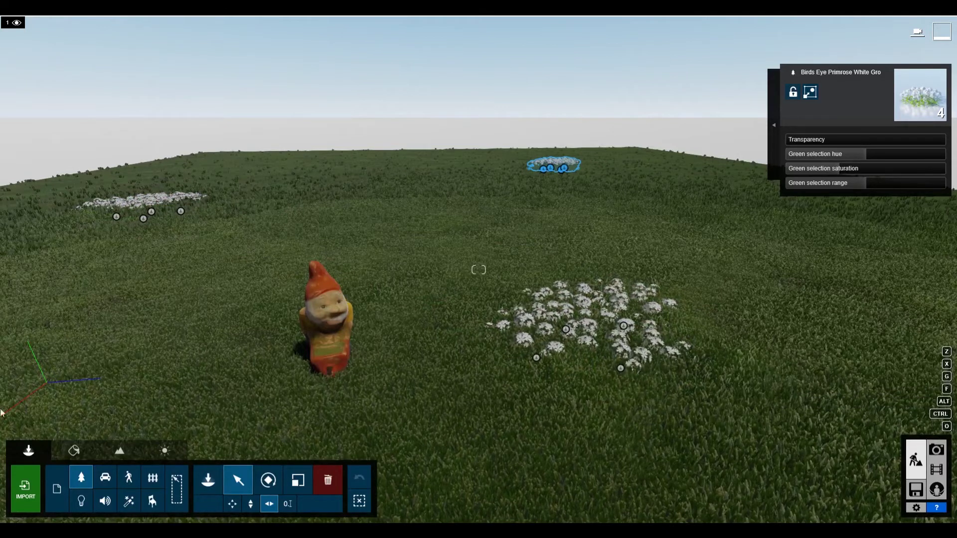
Step: Search the nature objects for "grass" in placement mode and preview the rough grass variants on the lawn
{"action": "left_click", "coordinate": [208, 480]}
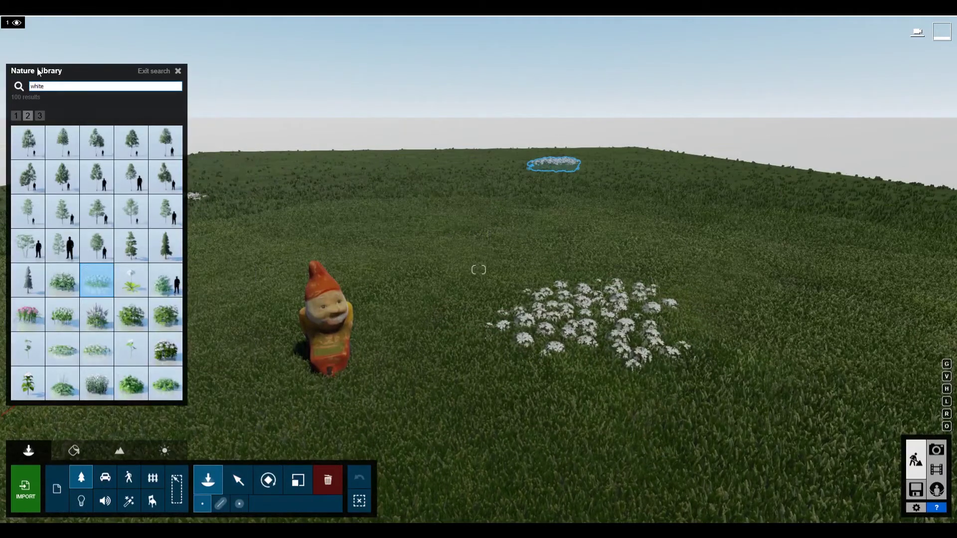
{"action": "left_click_drag", "start_coordinate": [52, 86], "coordinate": [2, 78]}
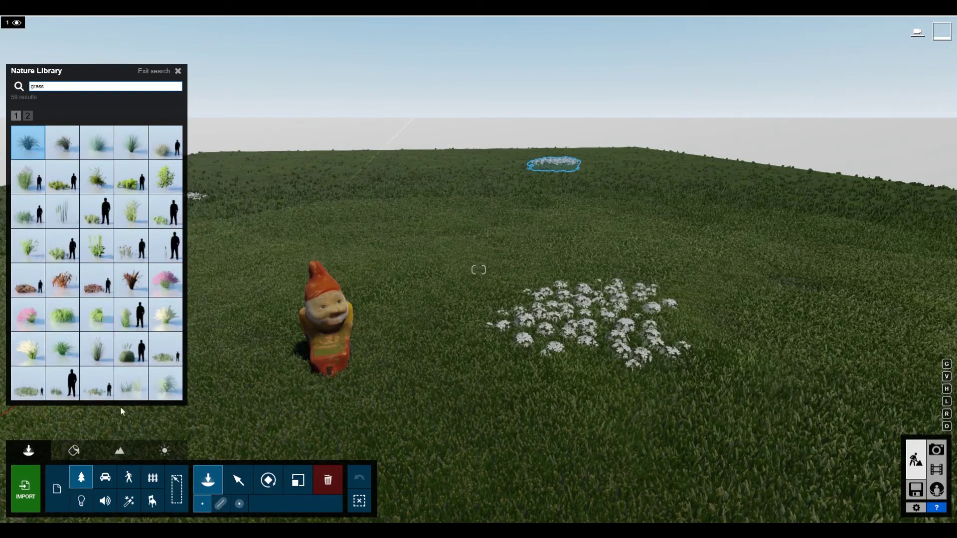
{"action": "mouse_move", "coordinate": [168, 358]}
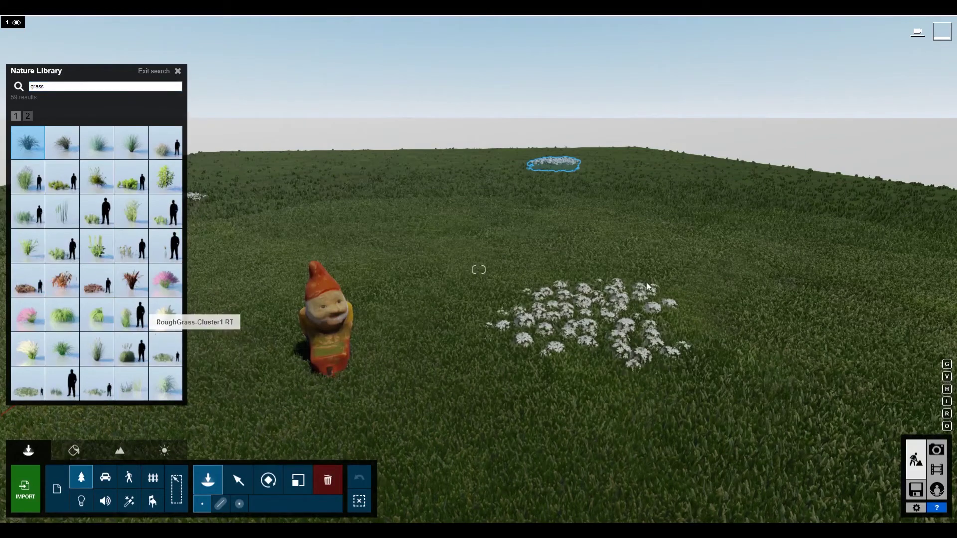
{"action": "left_click", "coordinate": [649, 424]}
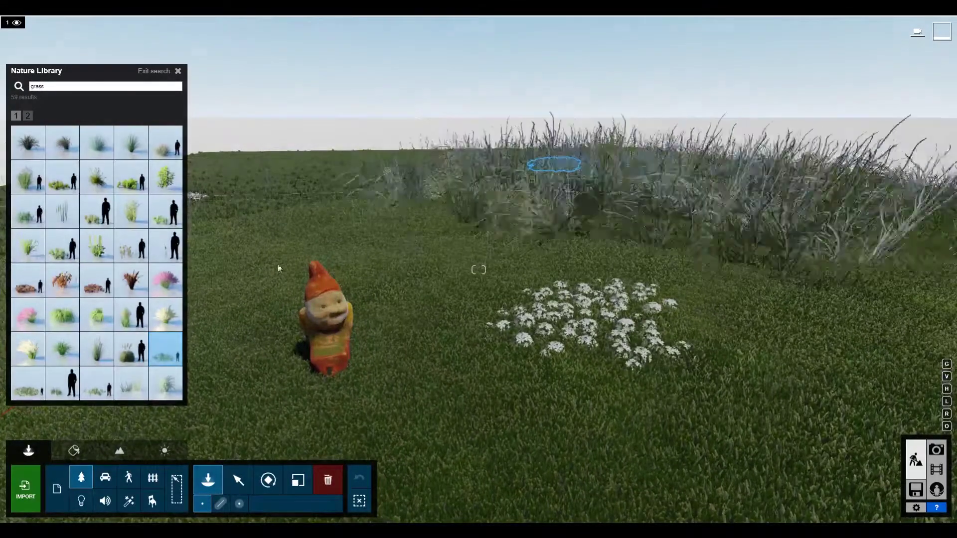
{"action": "left_click", "coordinate": [18, 393]}
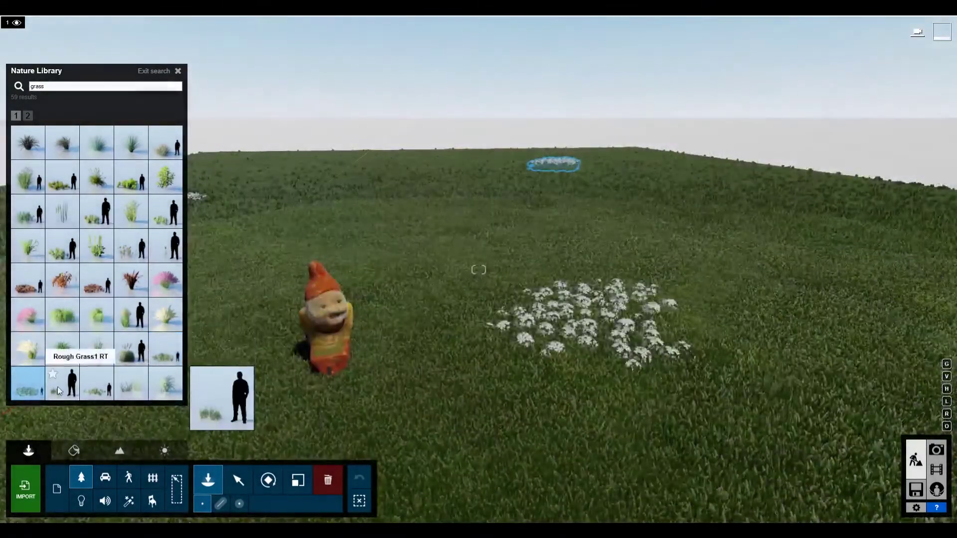
{"action": "left_click", "coordinate": [59, 390]}
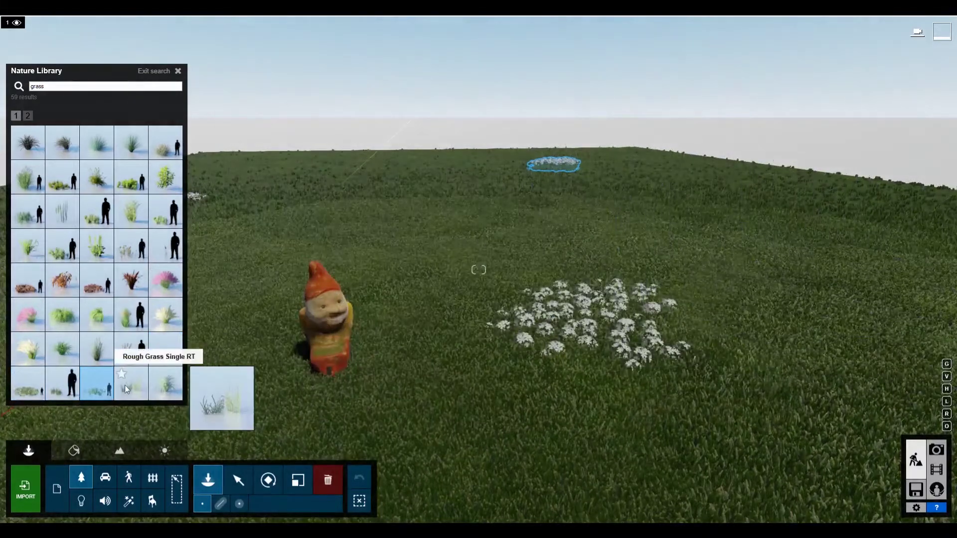
{"action": "left_click", "coordinate": [126, 385]}
{"action": "left_click", "coordinate": [166, 384]}
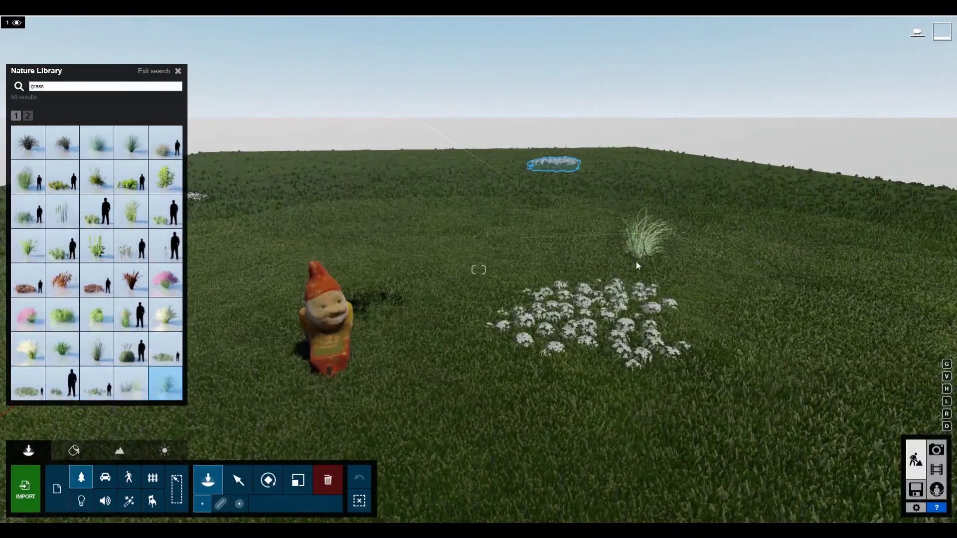
Step: Preview the simple, wild and ThickGrass1 variants from the second page of grass results on the lawn
{"action": "left_click", "coordinate": [27, 116]}
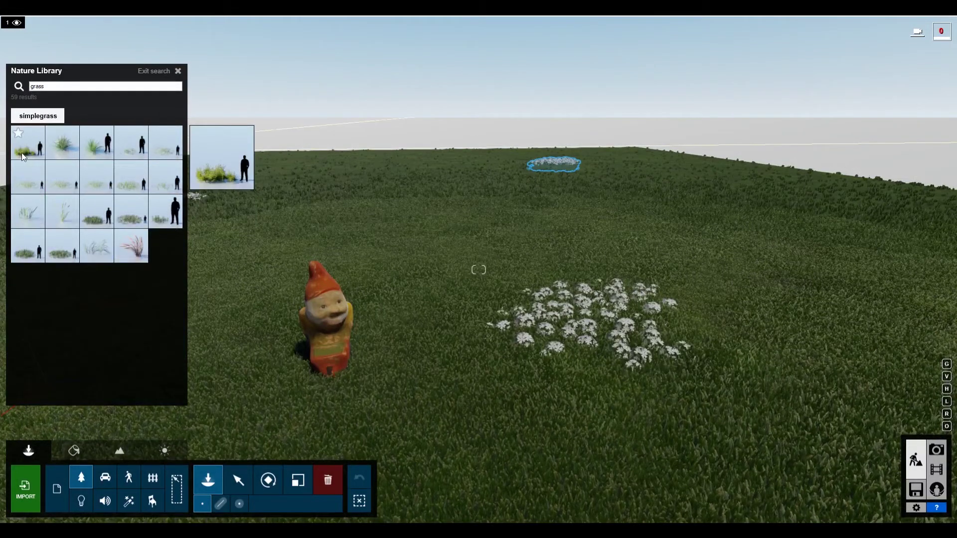
{"action": "left_click", "coordinate": [22, 149]}
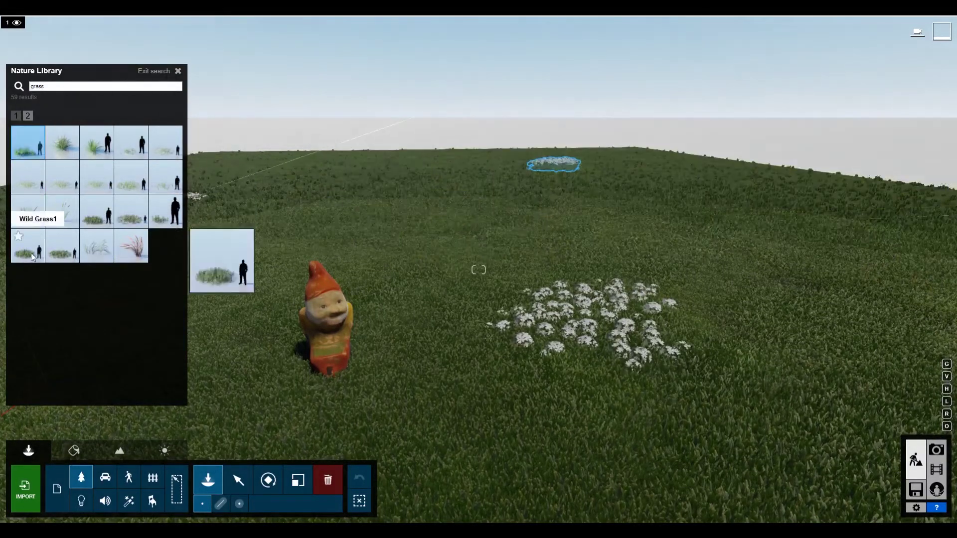
{"action": "left_click", "coordinate": [28, 246]}
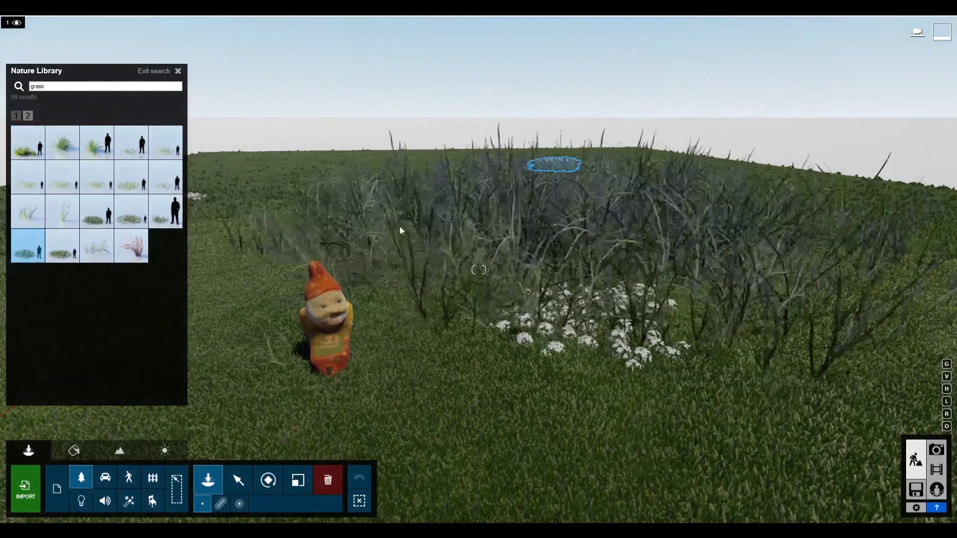
{"action": "left_click", "coordinate": [62, 246]}
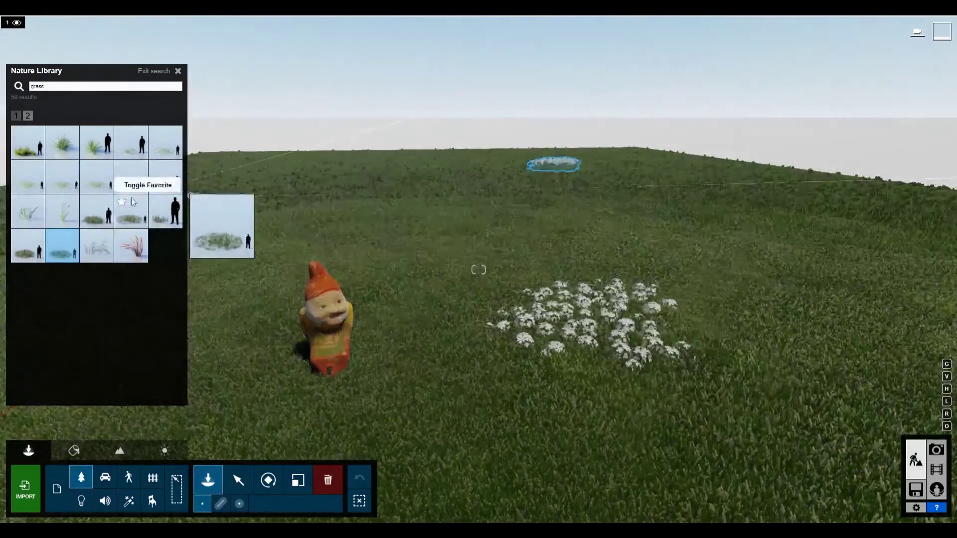
{"action": "left_click", "coordinate": [166, 211]}
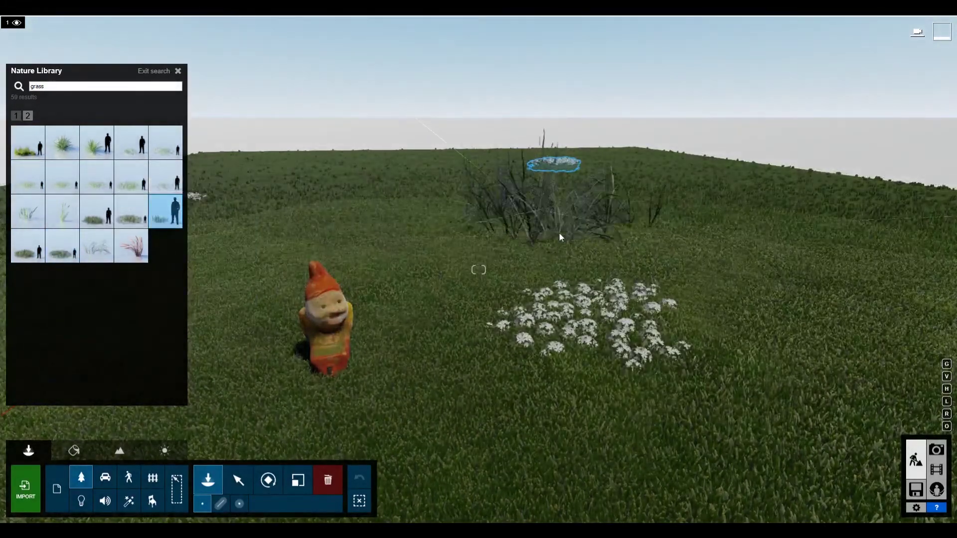
{"action": "left_click", "coordinate": [132, 211]}
{"action": "left_click", "coordinate": [132, 177]}
{"action": "left_click", "coordinate": [241, 193]}
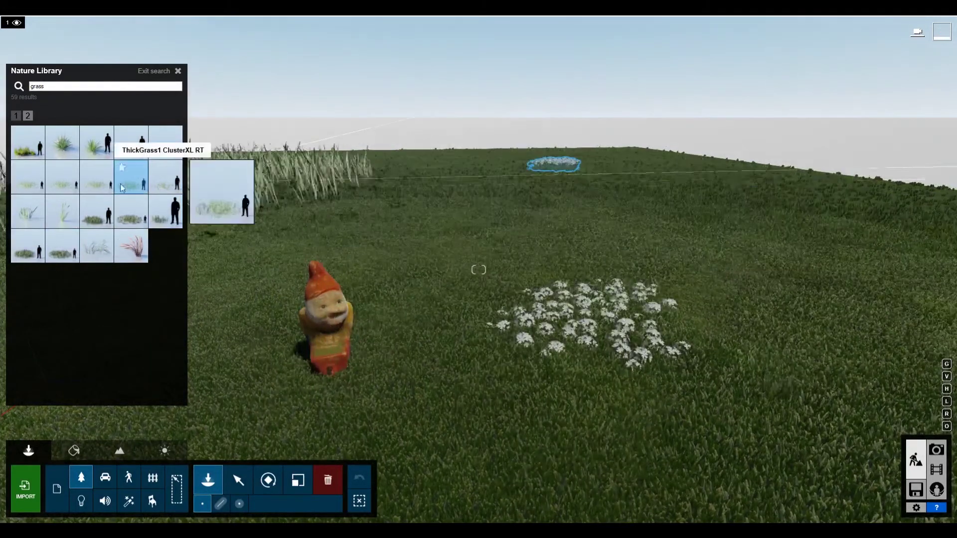
{"action": "left_click", "coordinate": [53, 183]}
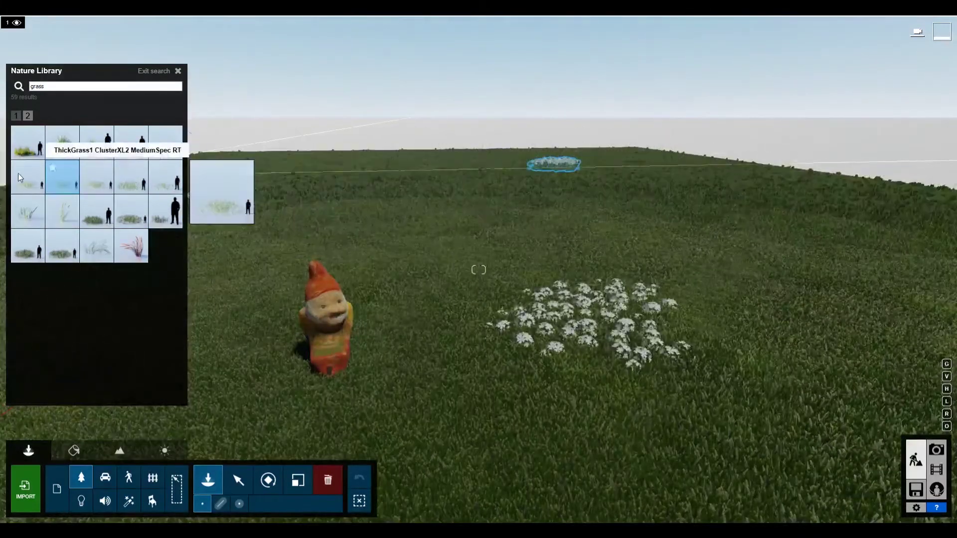
{"action": "mouse_move", "coordinate": [172, 150]}
{"action": "mouse_move", "coordinate": [102, 185]}
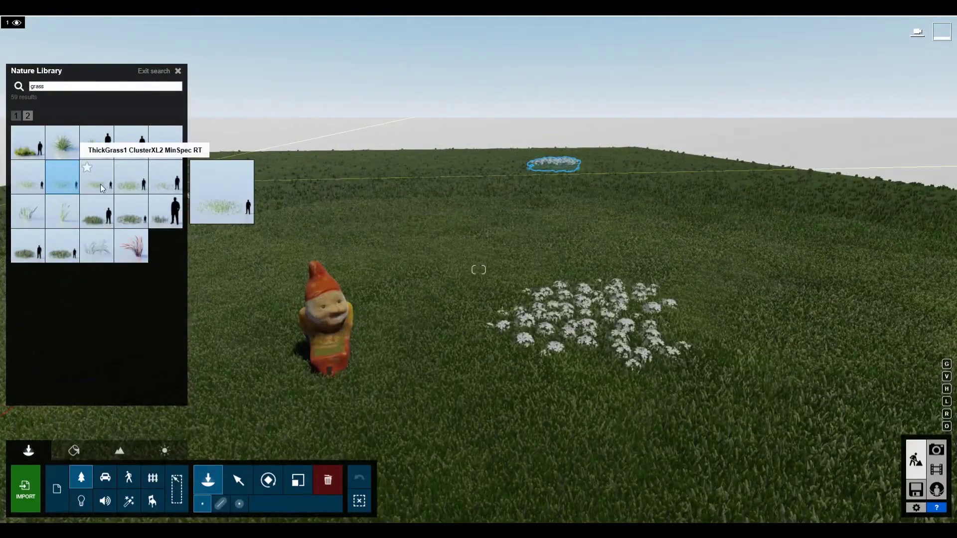
Step: Place a ThickGrass1 Cluster RT between the two rear flower patches and scale it down to suit the surrounding lawn
{"action": "left_click", "coordinate": [165, 178]}
{"action": "left_click", "coordinate": [500, 171]}
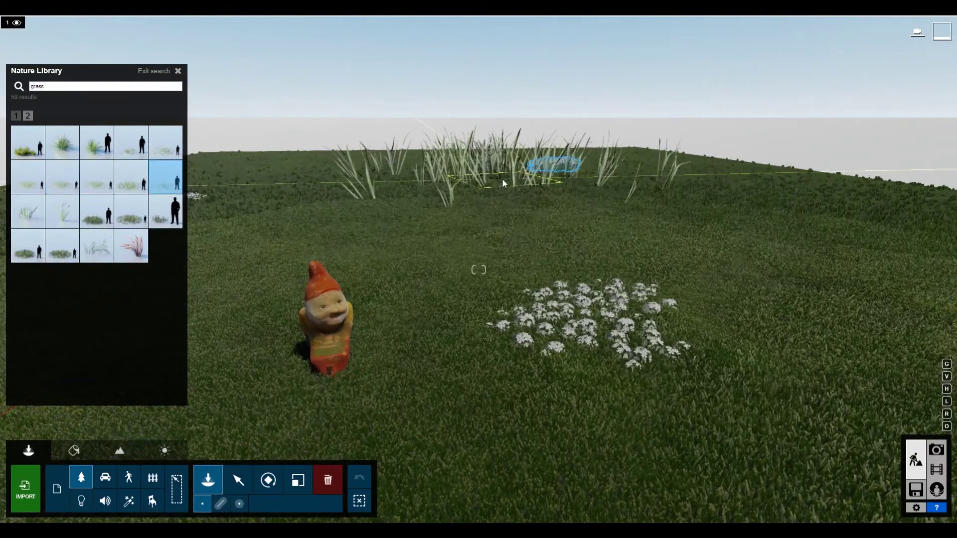
{"action": "key", "text": "l"}
{"action": "left_click", "coordinate": [546, 168]}
{"action": "right_click_drag", "start_coordinate": [527, 174], "coordinate": [503, 157]}
{"action": "key", "text": "d"}
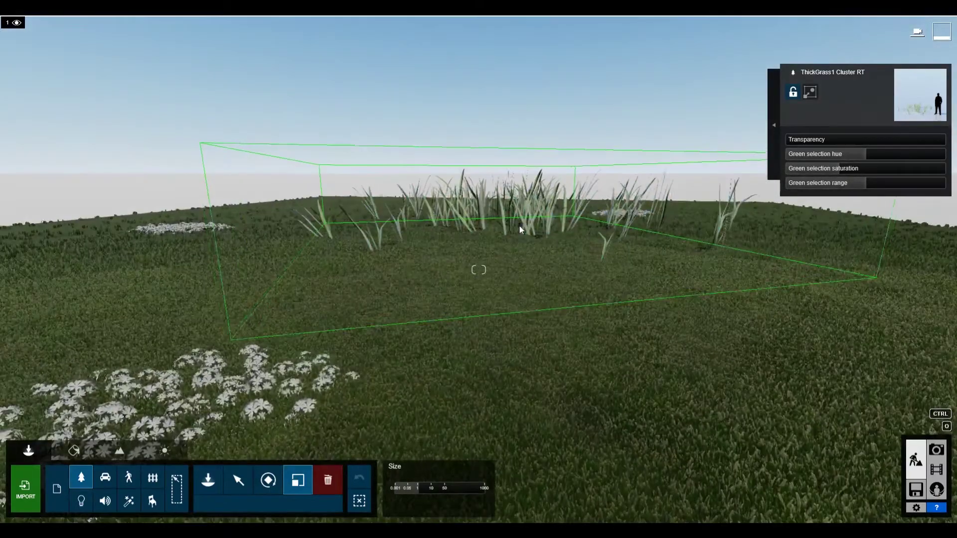
{"action": "left_click_drag", "start_coordinate": [519, 227], "coordinate": [522, 264]}
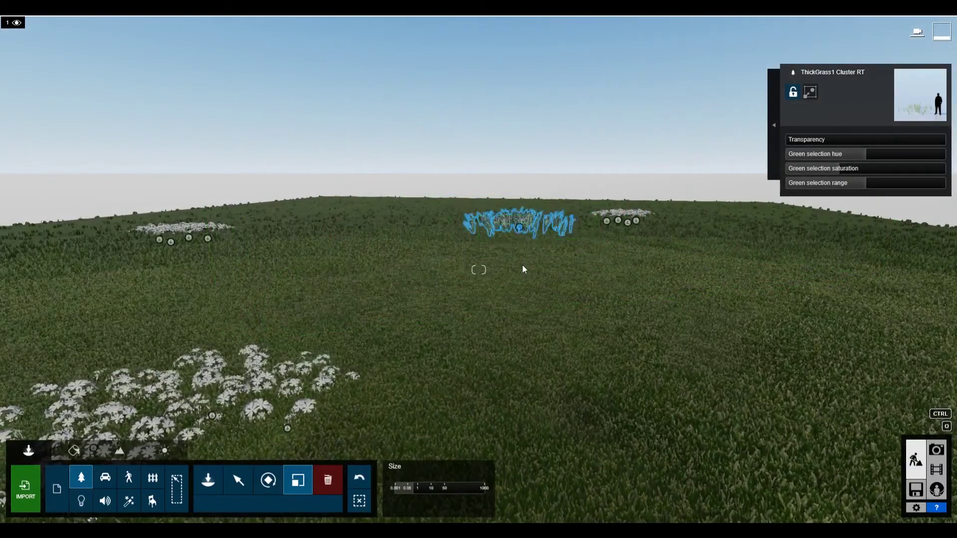
Step: Lower the thick grass cluster's green selection hue slightly and raise its green selection saturation to blend with the lawn
{"action": "key", "text": "s"}
{"action": "key", "text": "a"}
{"action": "right_click_drag", "start_coordinate": [522, 264], "coordinate": [495, 295]}
{"action": "key", "text": "d"}
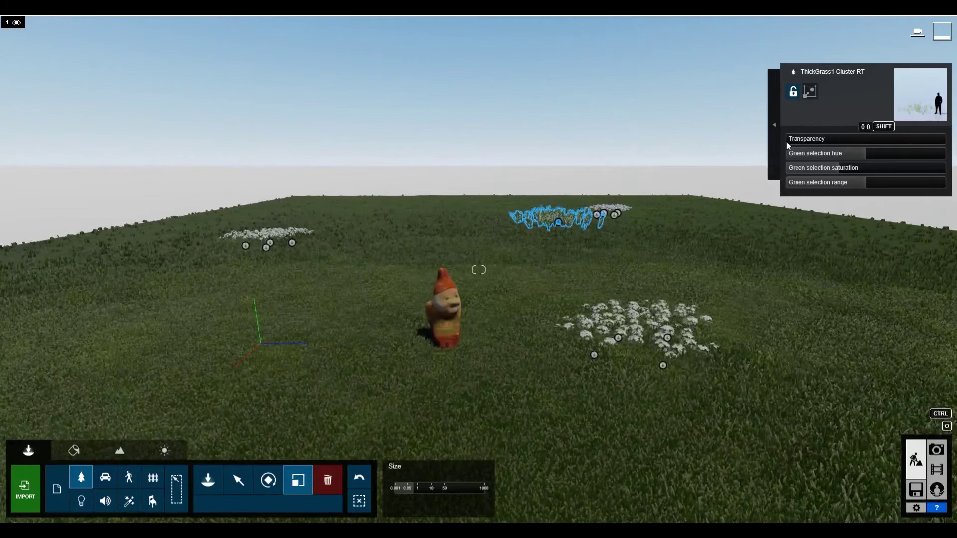
{"action": "key", "text": "w"}
{"action": "right_click_drag", "start_coordinate": [747, 162], "coordinate": [791, 159]}
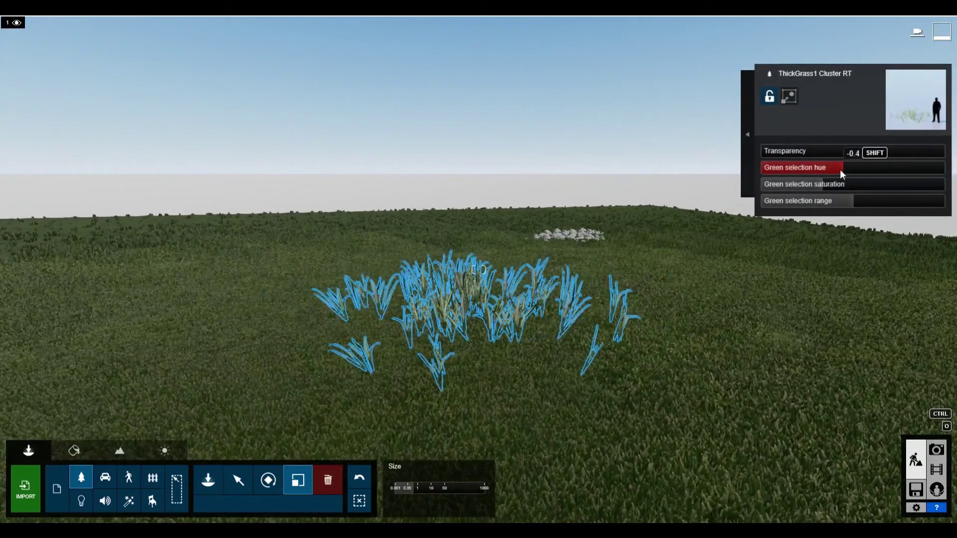
{"action": "left_click_drag", "start_coordinate": [840, 170], "coordinate": [825, 169]}
{"action": "key", "text": "w"}
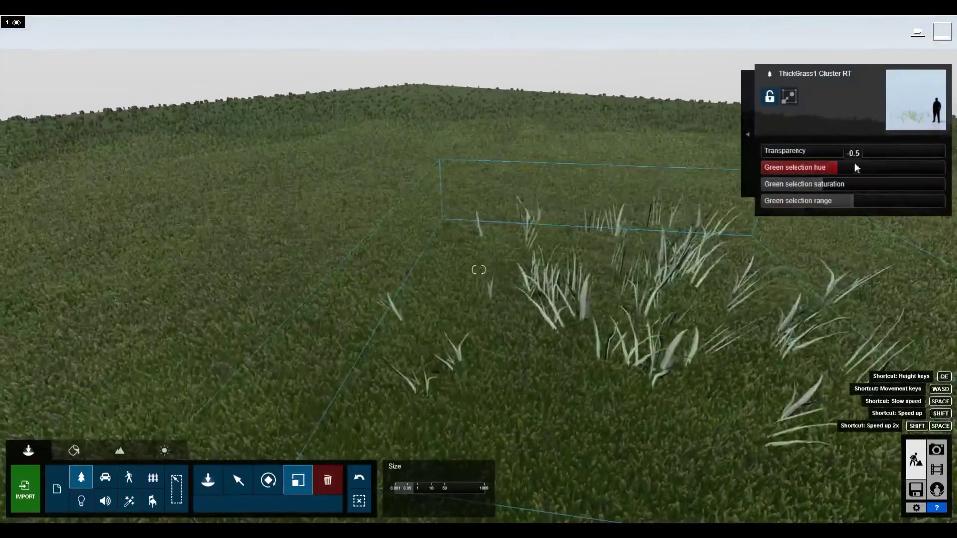
{"action": "left_click_drag", "start_coordinate": [854, 167], "coordinate": [874, 166]}
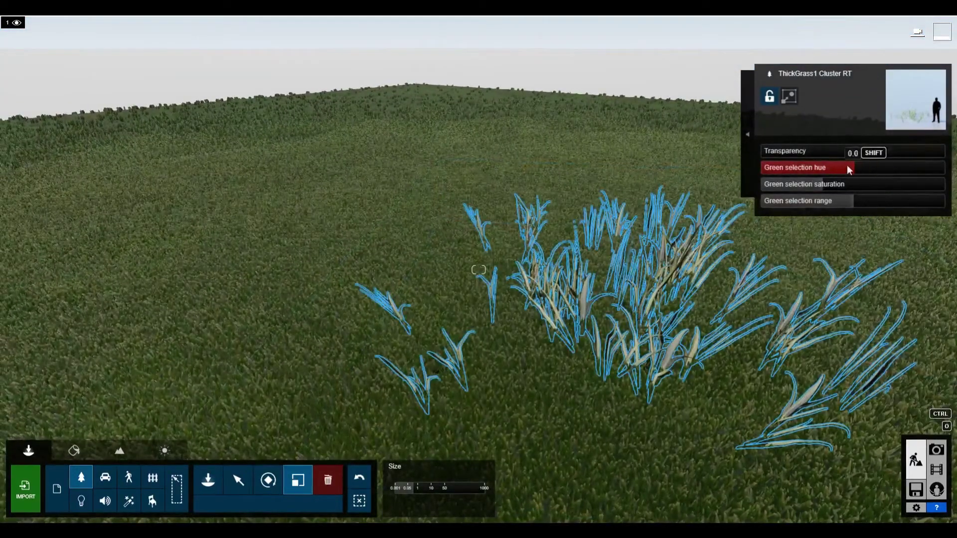
{"action": "mouse_move", "coordinate": [845, 169]}
{"action": "left_mouse_down"}
{"action": "mouse_move", "coordinate": [856, 183]}
{"action": "mouse_move", "coordinate": [878, 185]}
{"action": "mouse_move", "coordinate": [836, 184]}
{"action": "left_mouse_up"}
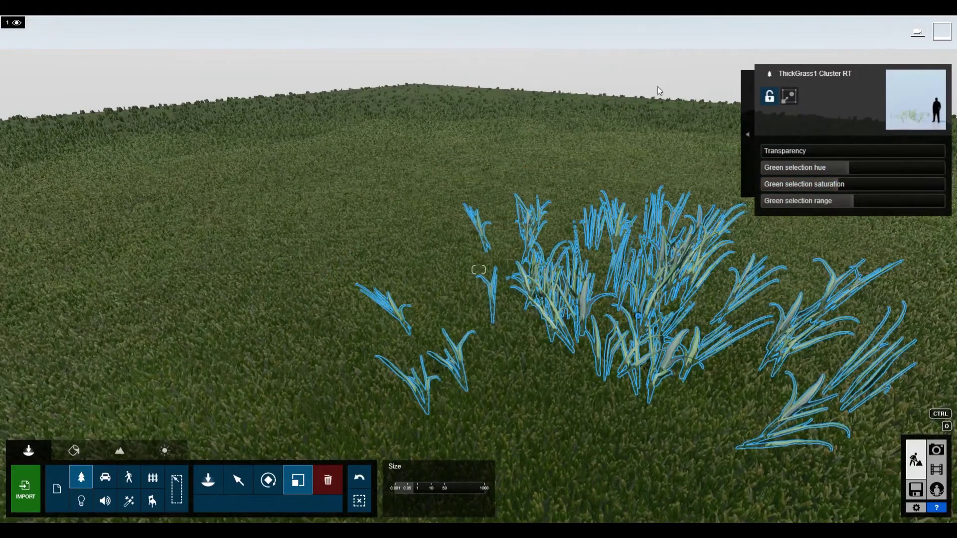
Step: Reduce the cluster's green selection hue further, increase its saturation and narrow the selection range while comparing it with the lawn
{"action": "key", "text": "s"}
{"action": "right_click_drag", "start_coordinate": [298, 180], "coordinate": [299, 149]}
{"action": "key", "text": "w"}
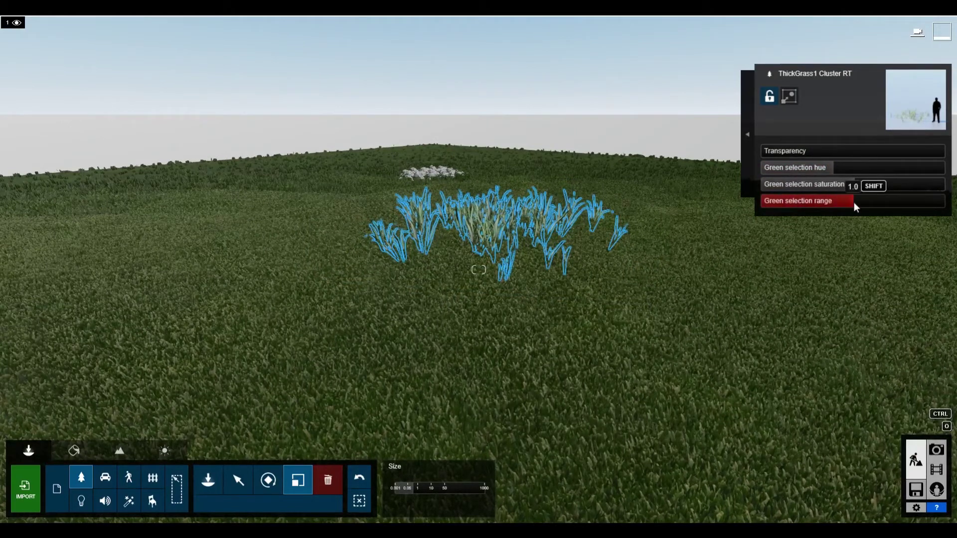
Step: Move the ThickGrass1 cluster horizontally across the lawn, from the rear flower patch toward the flowers beside the gnome
{"action": "key", "text": "s"}
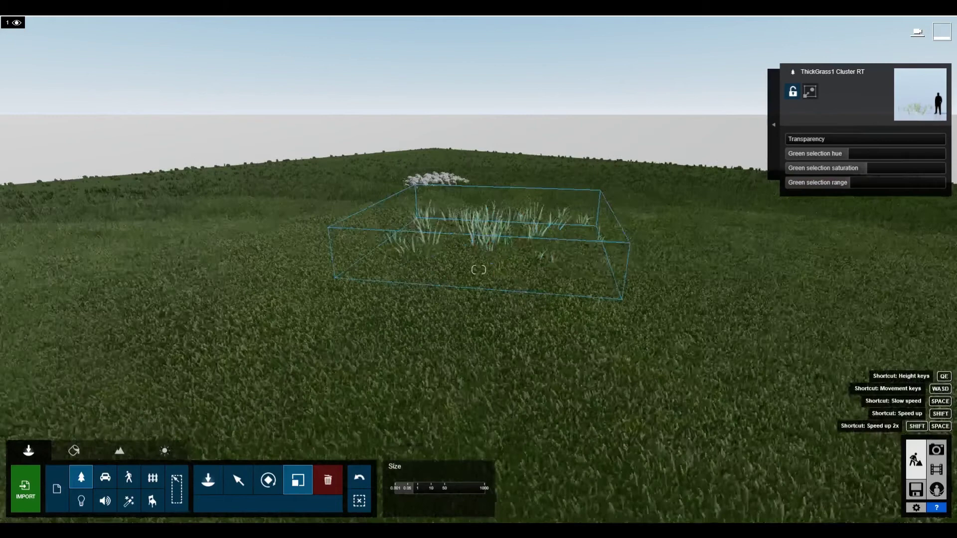
{"action": "right_click_drag", "start_coordinate": [192, 428], "coordinate": [250, 430]}
{"action": "left_click", "coordinate": [238, 479]}
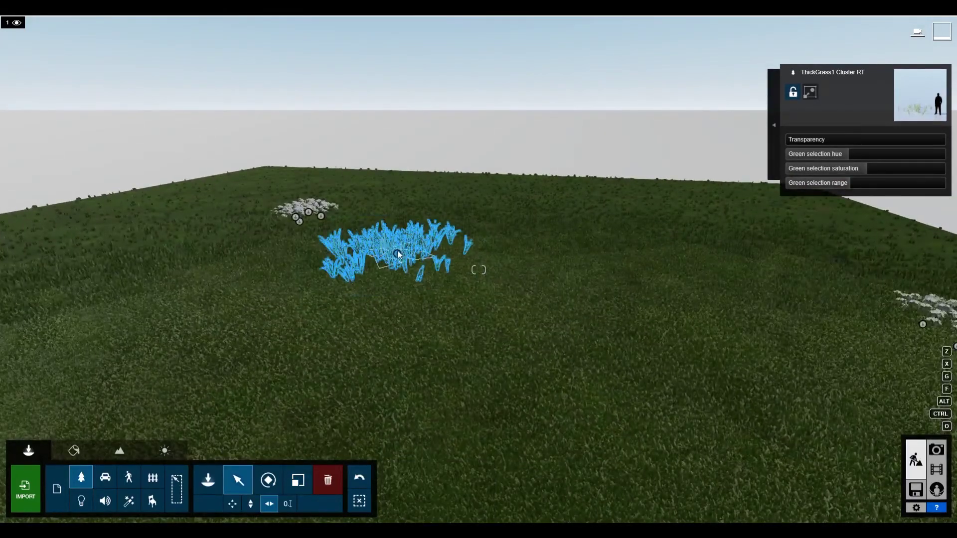
{"action": "left_click_drag", "start_coordinate": [398, 254], "coordinate": [718, 362]}
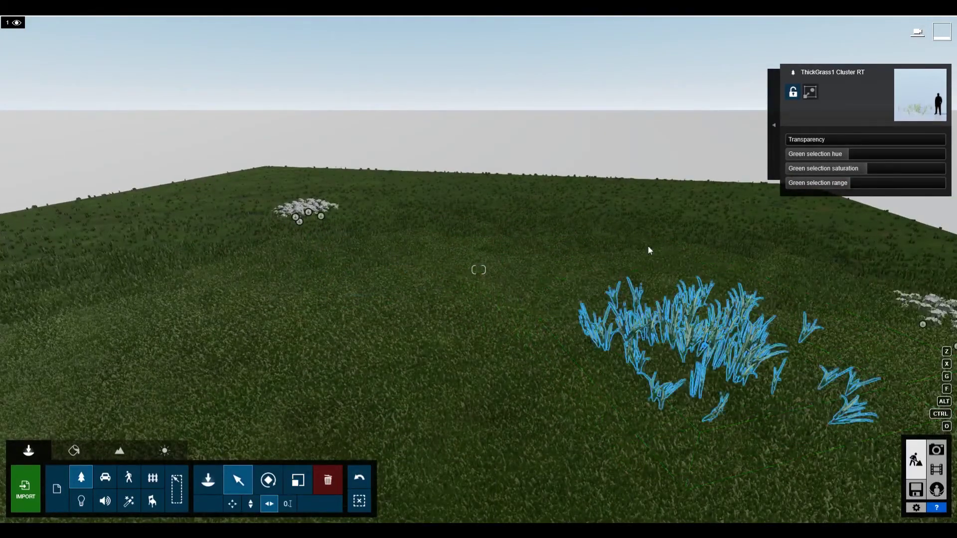
Step: Lower the thick grass cluster slightly so that its blades sink into the surrounding lawn
{"action": "right_click_drag", "start_coordinate": [648, 248], "coordinate": [712, 252]}
{"action": "key", "text": "d"}
{"action": "key", "text": "s"}
{"action": "right_click_drag", "start_coordinate": [478, 294], "coordinate": [408, 307]}
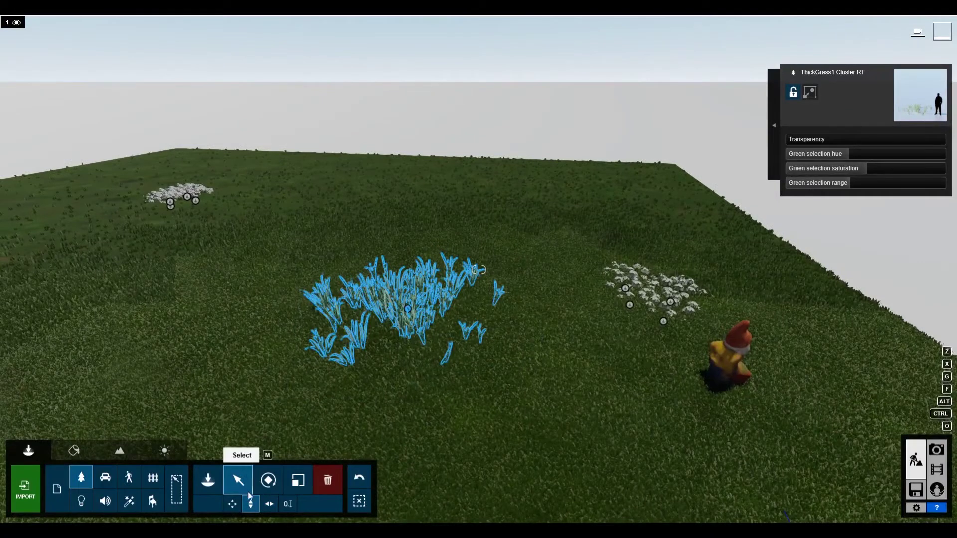
{"action": "left_click", "coordinate": [250, 507]}
{"action": "left_click", "coordinate": [251, 503]}
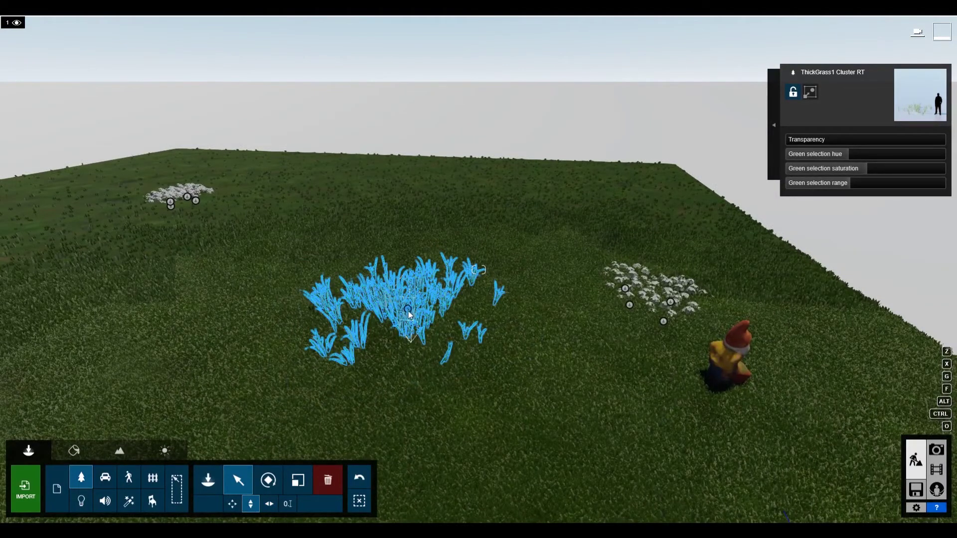
{"action": "left_click_drag", "start_coordinate": [408, 311], "coordinate": [410, 314]}
Step: Copy the thick grass cluster behind the gnome to open lawn on both sides of the gnome and to the far rear-left area
{"action": "key", "text": "d"}
{"action": "right_click_drag", "start_coordinate": [410, 314], "coordinate": [543, 232]}
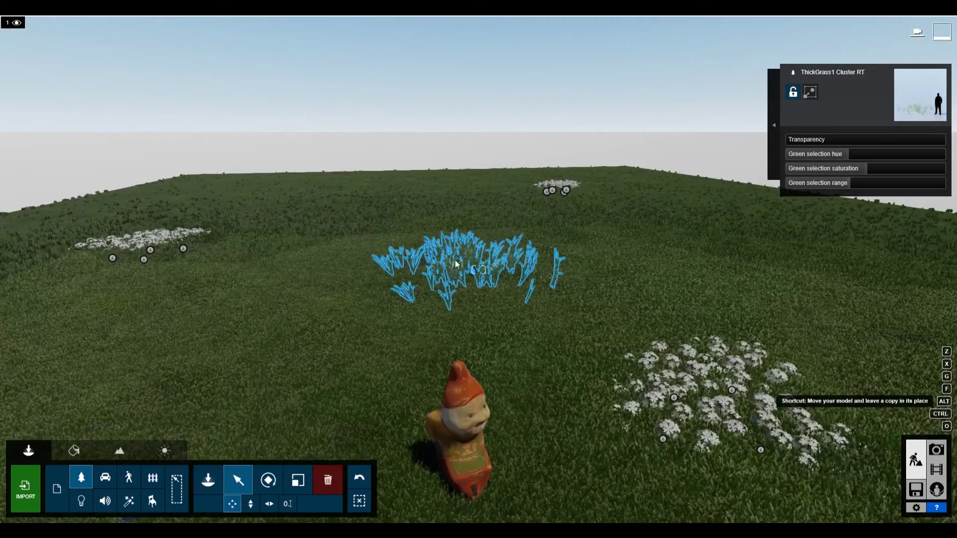
{"action": "left_click", "coordinate": [269, 503]}
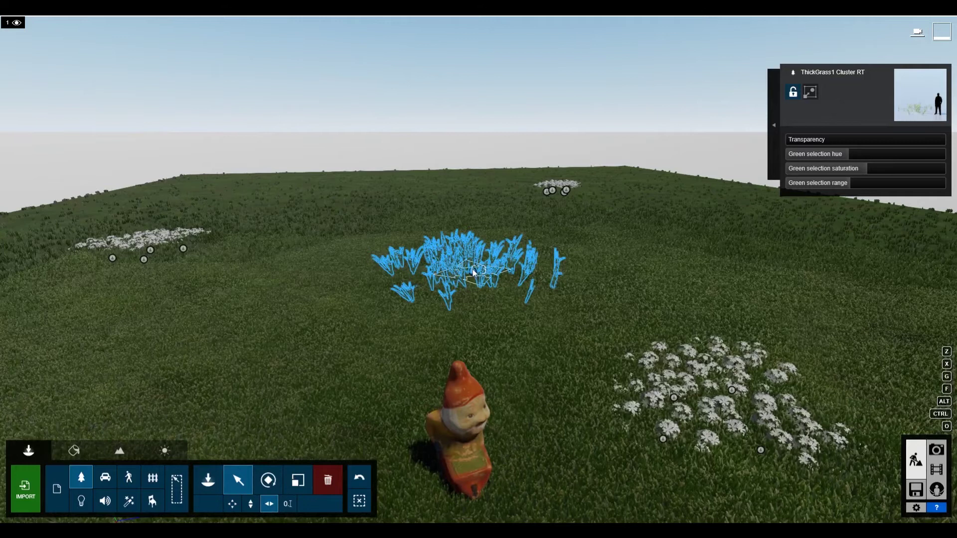
{"action": "left_click_drag", "start_coordinate": [477, 270], "coordinate": [279, 192]}
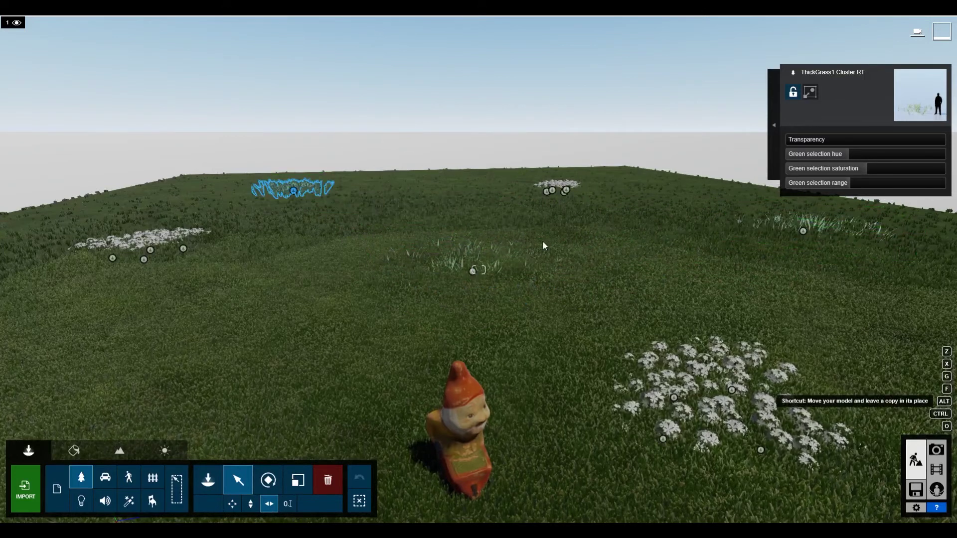
{"action": "left_click_drag", "start_coordinate": [472, 270], "coordinate": [2, 401]}
Step: Examine the arrangement of flower patches and grass clusters around the gnome from closer, lower and higher viewpoints
{"action": "key", "text": "w"}
{"action": "right_click_drag", "start_coordinate": [488, 365], "coordinate": [444, 389]}
{"action": "scroll", "coordinate": [478, 269], "scroll_direction": "down", "scroll_amount": 8}
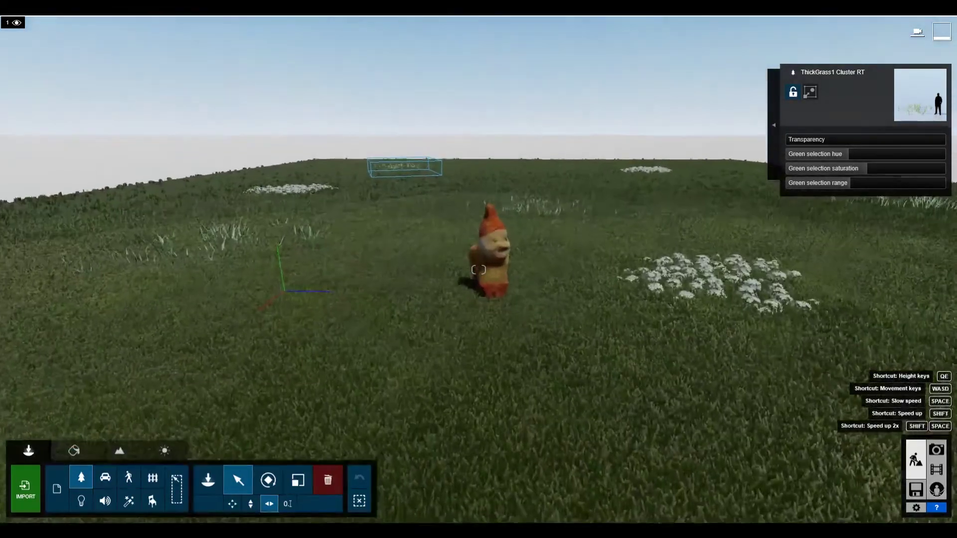
{"action": "key", "text": "q"}
{"action": "right_click_drag", "start_coordinate": [338, 393], "coordinate": [339, 321]}
{"action": "key", "text": "e"}
{"action": "key", "text": "s"}
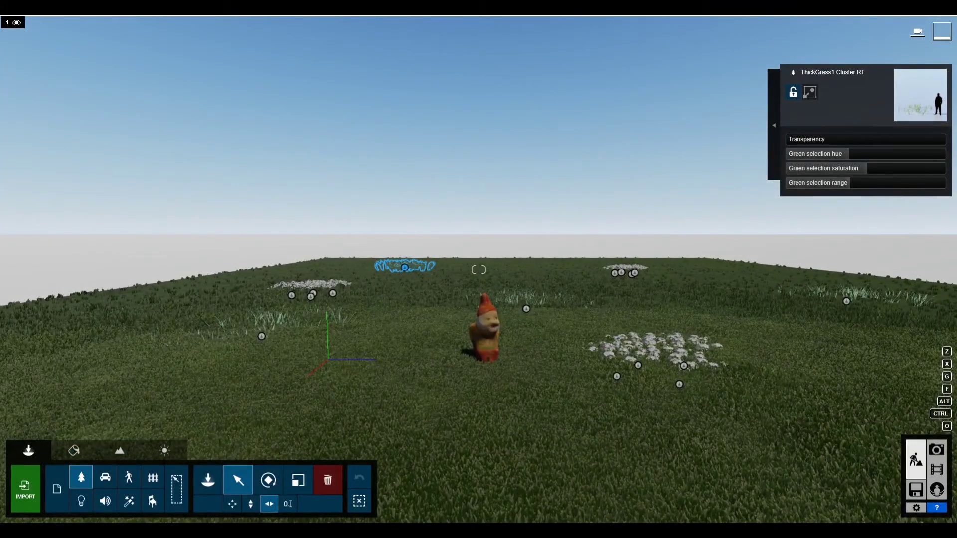
{"action": "key", "text": "w"}
{"action": "right_click_drag", "start_coordinate": [479, 270], "coordinate": [486, 402]}
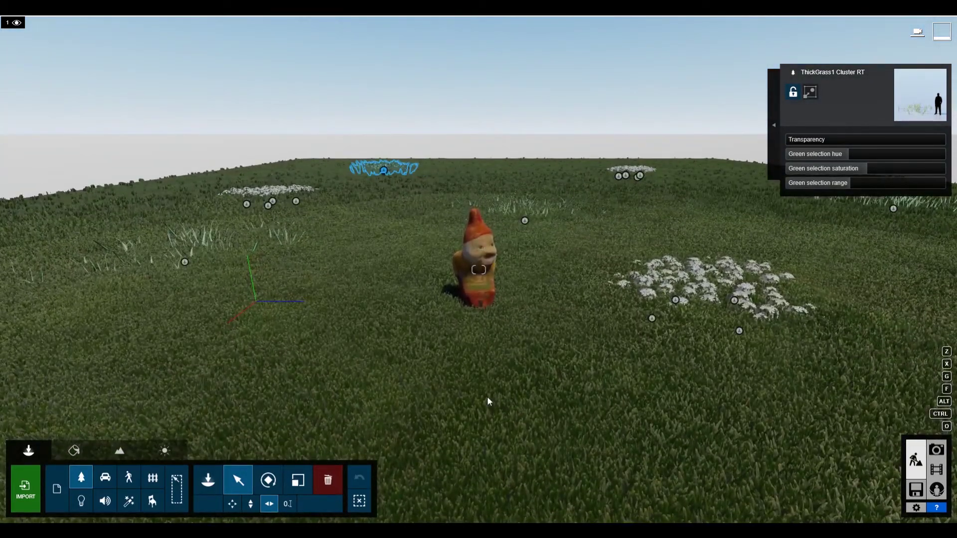